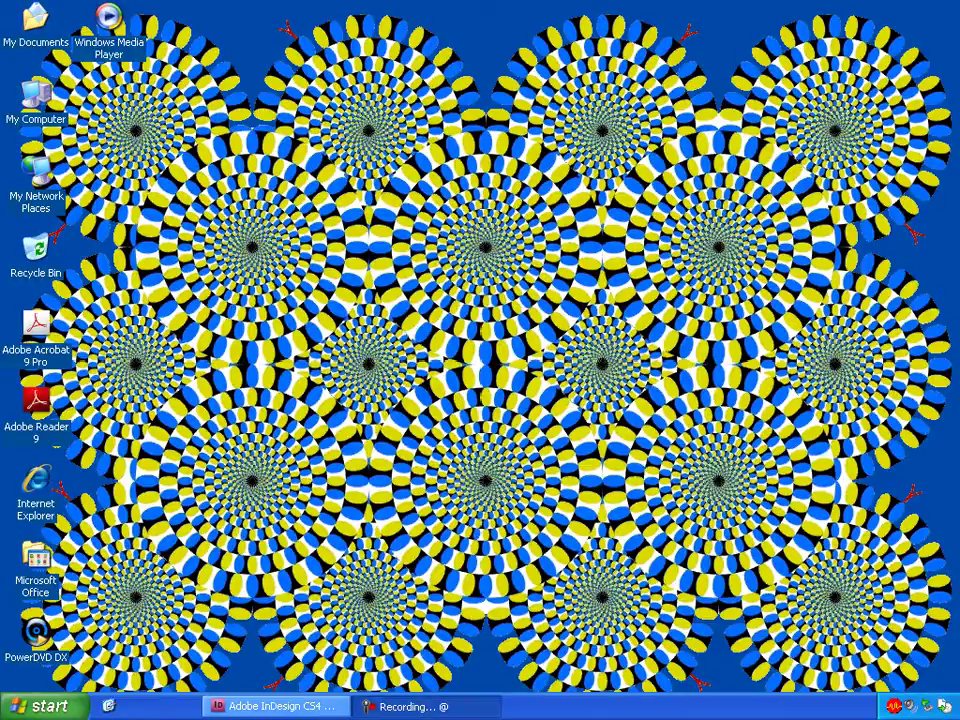
Switch to InDesign and export Page 01 to the Training folder as an Adobe PDF with the High Quality Print preset
left_click(275, 706)
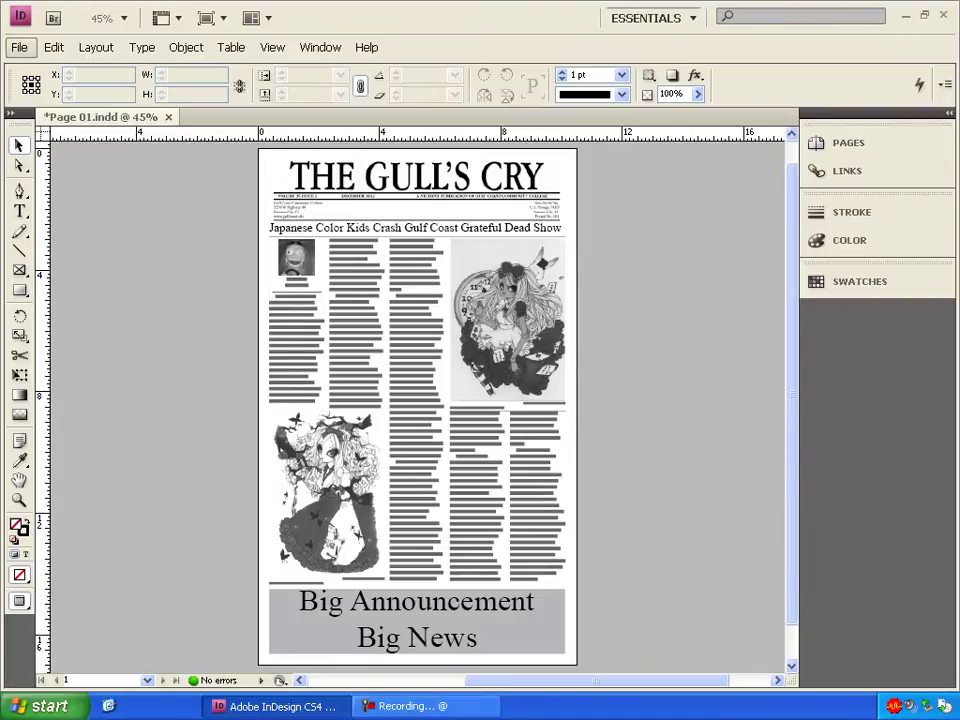
left_click(19, 47)
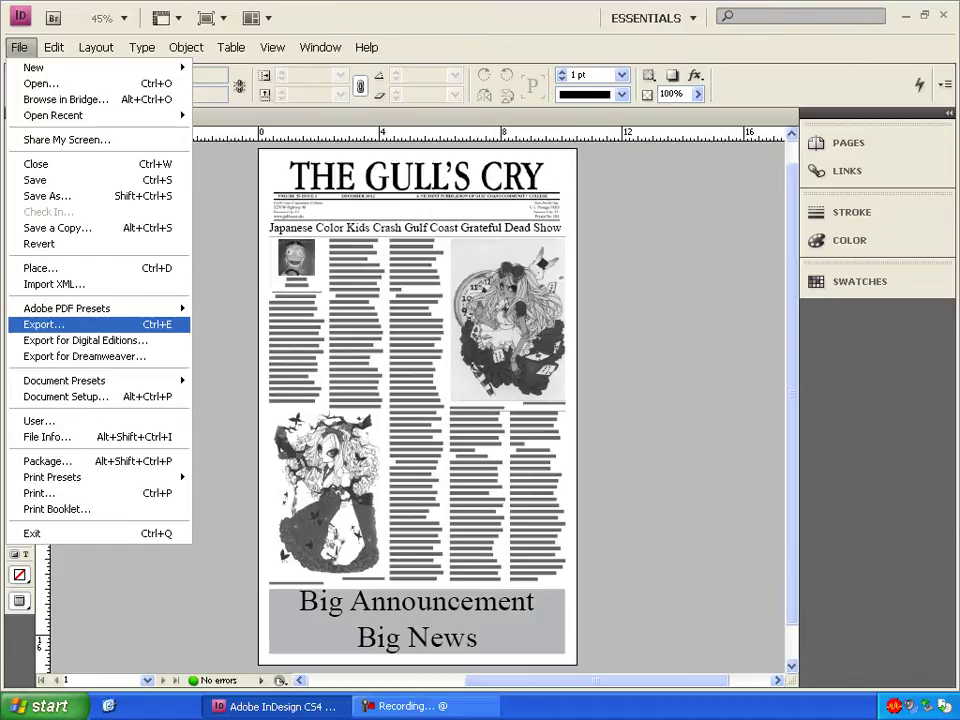
left_click(44, 324)
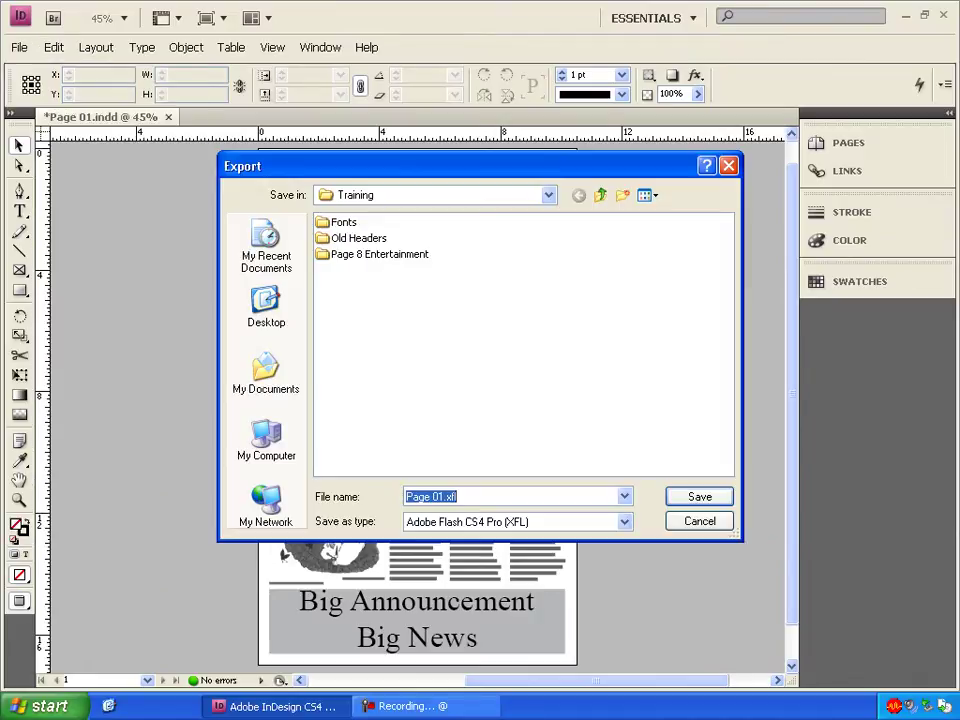
left_click(623, 521)
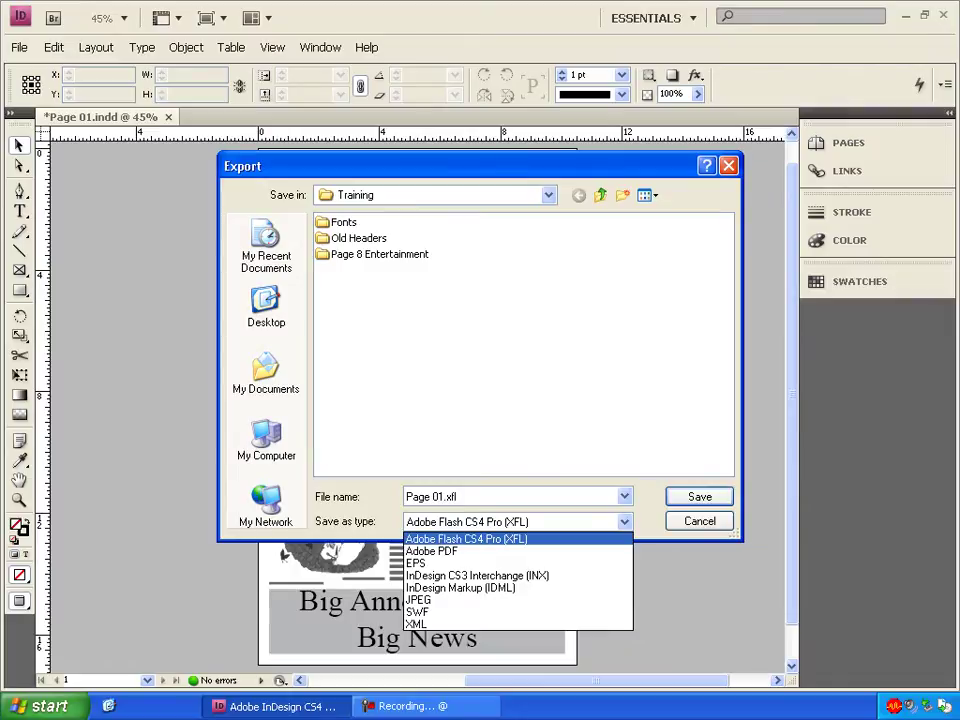
key("Down")
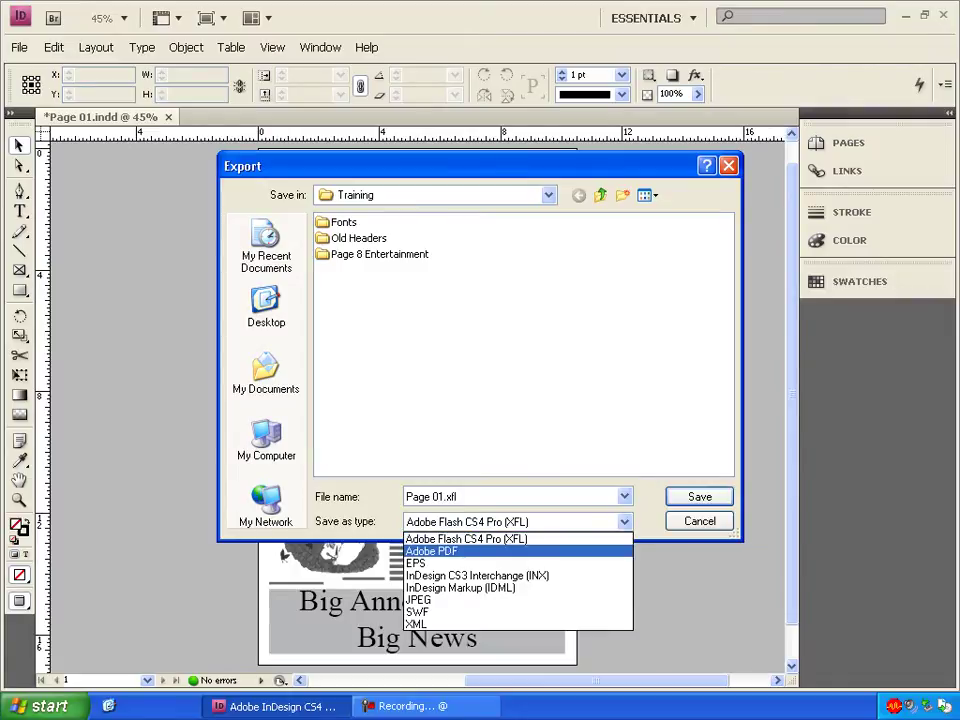
key("Return")
key("Return")
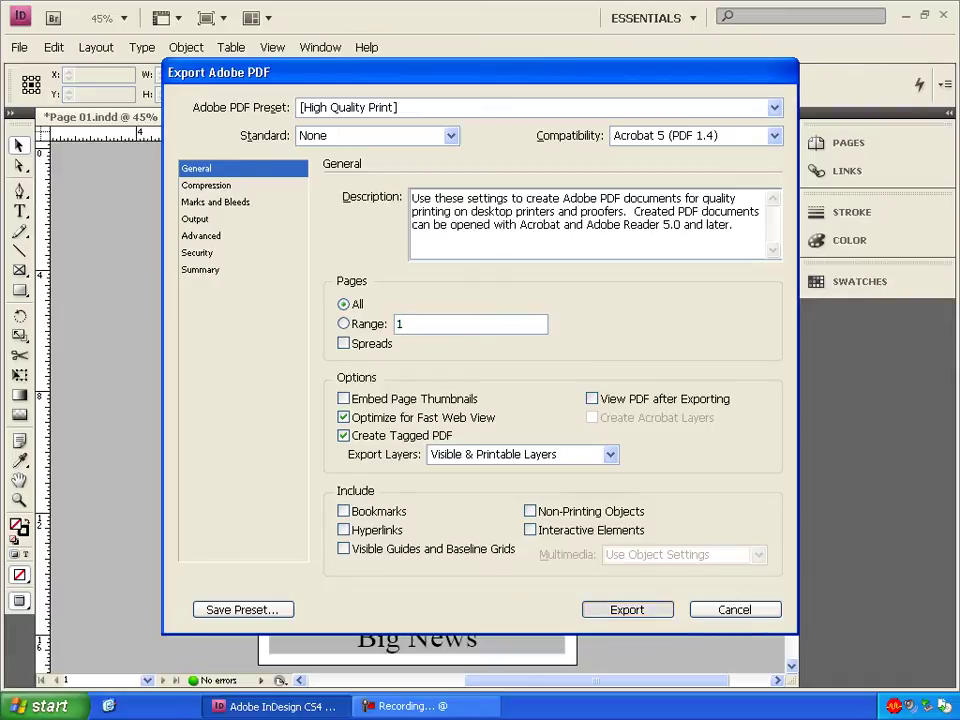
key("Return")
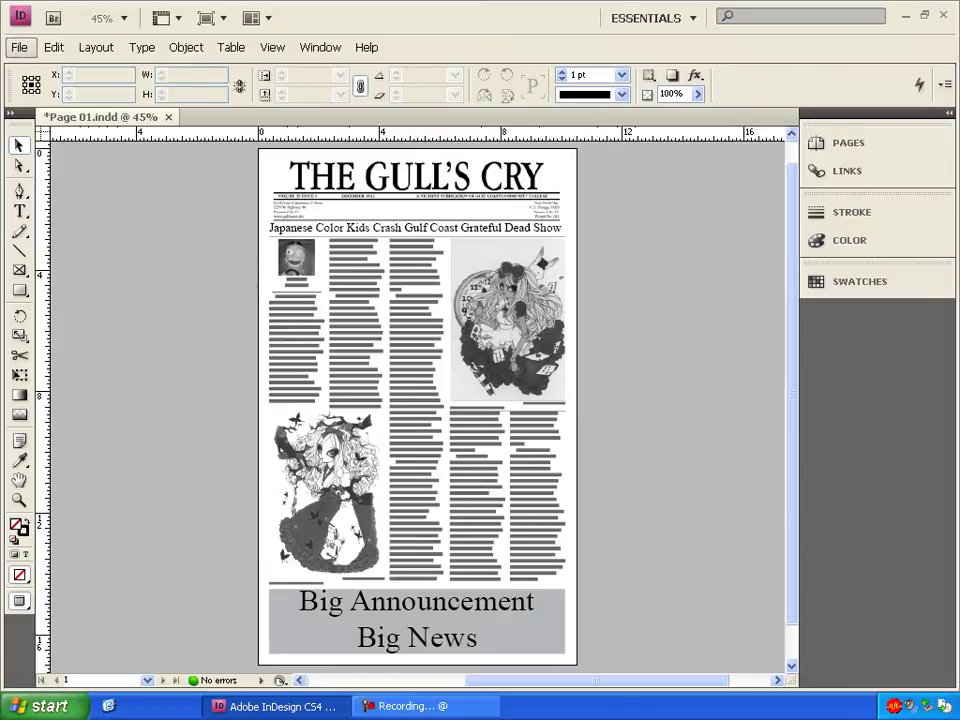
Start a second PDF export of the page, named Page 01 For Print.pdf, in the Training folder
left_click(19, 47)
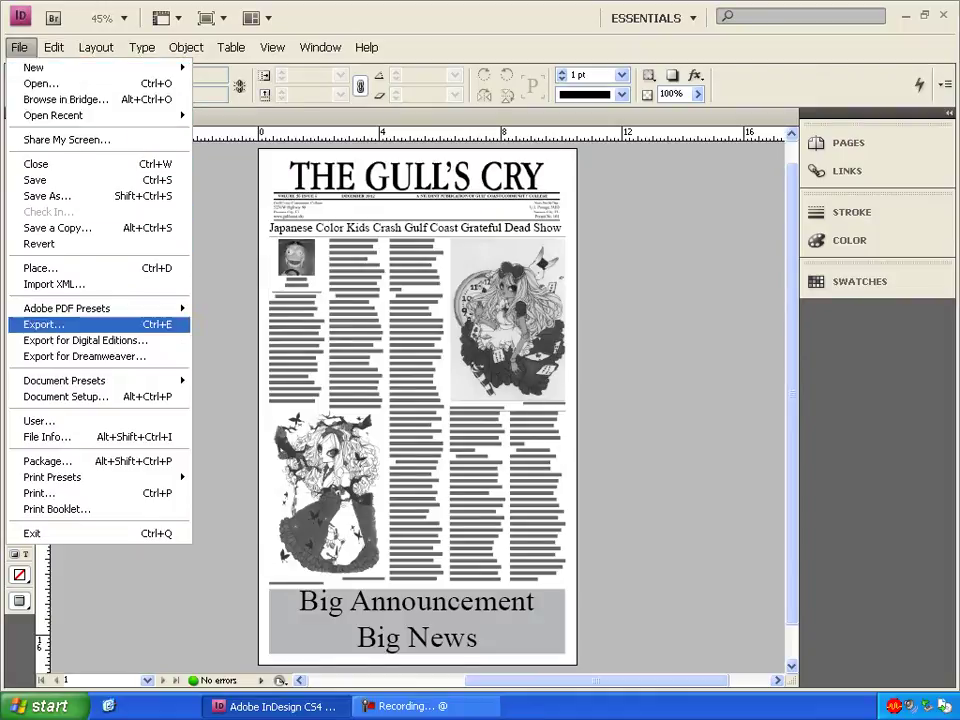
left_click(44, 324)
left_click(434, 496)
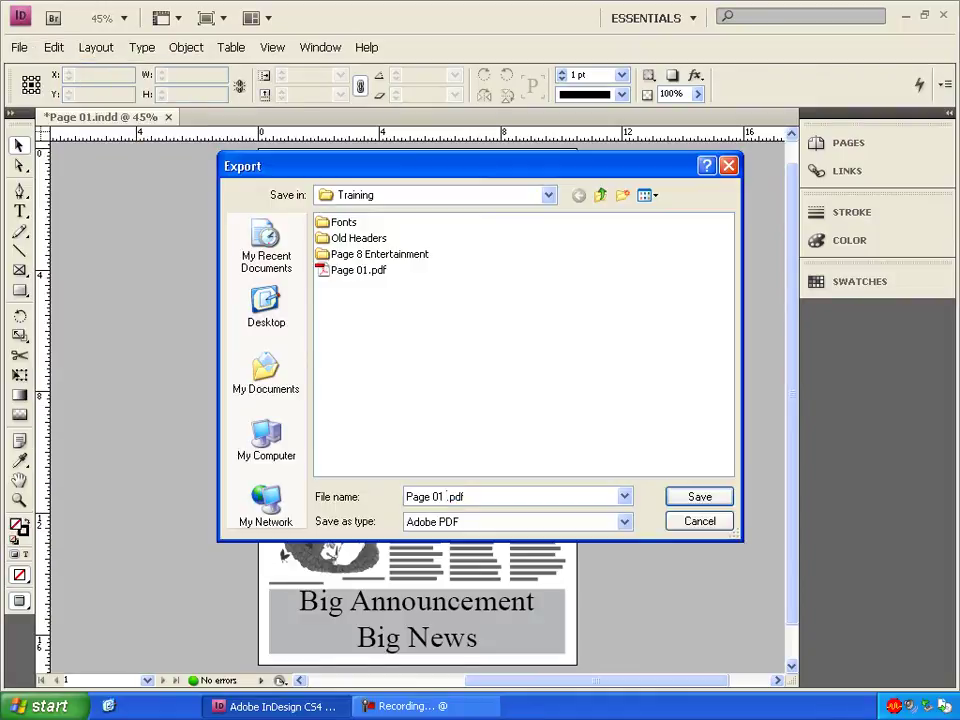
type("For P")
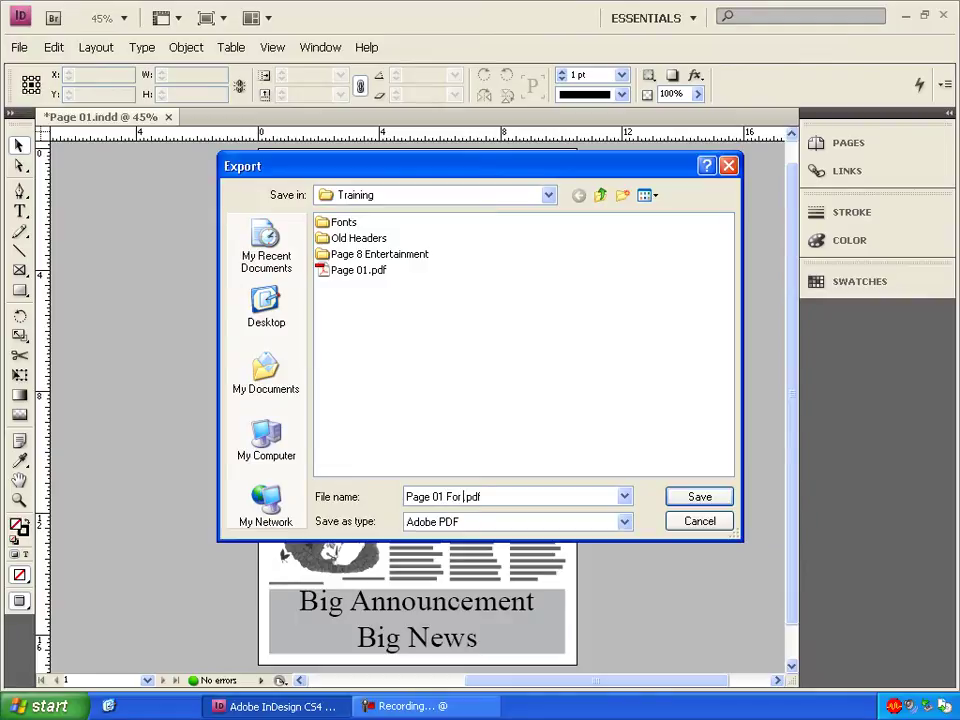
type("rint")
key("Return")
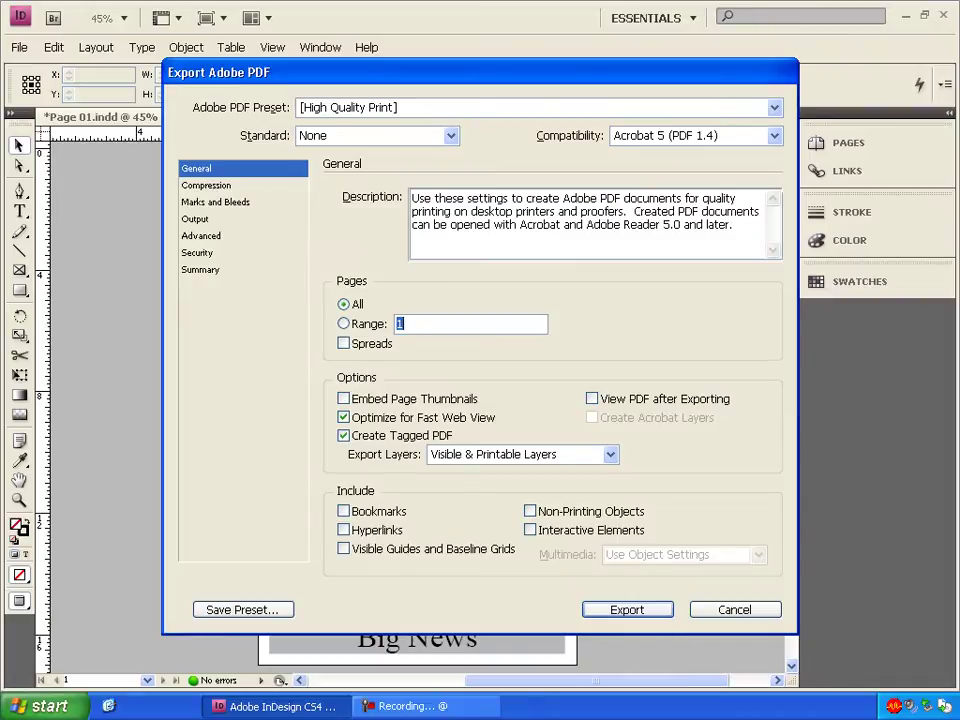
Turn off Optimize for Fast Web View, and set color images to Do Not Downsample with compression None
left_click(377, 135)
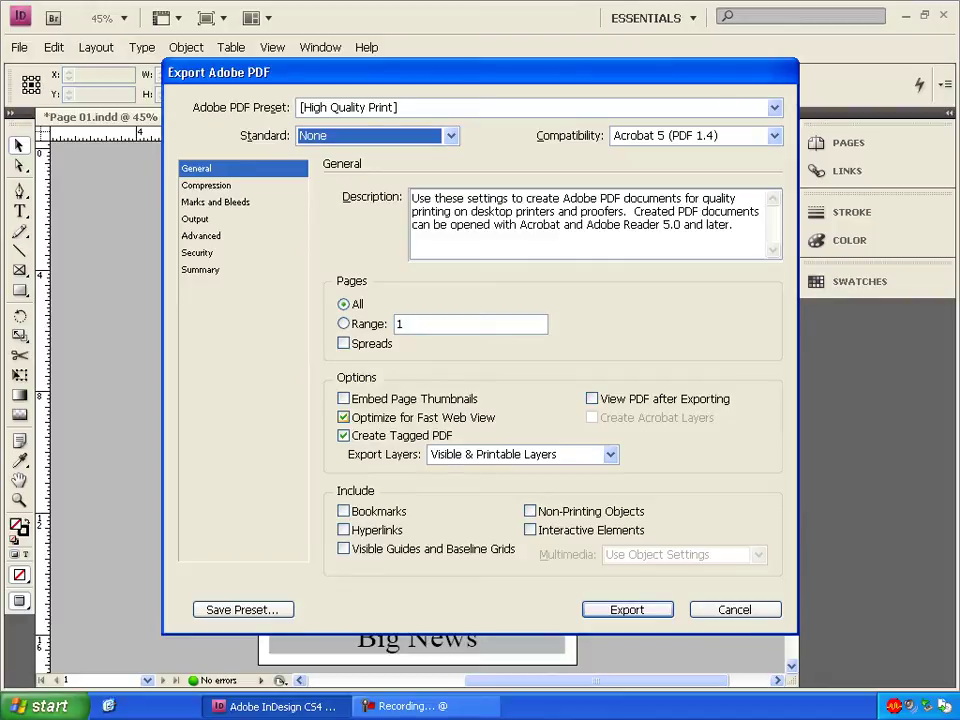
left_click(343, 417)
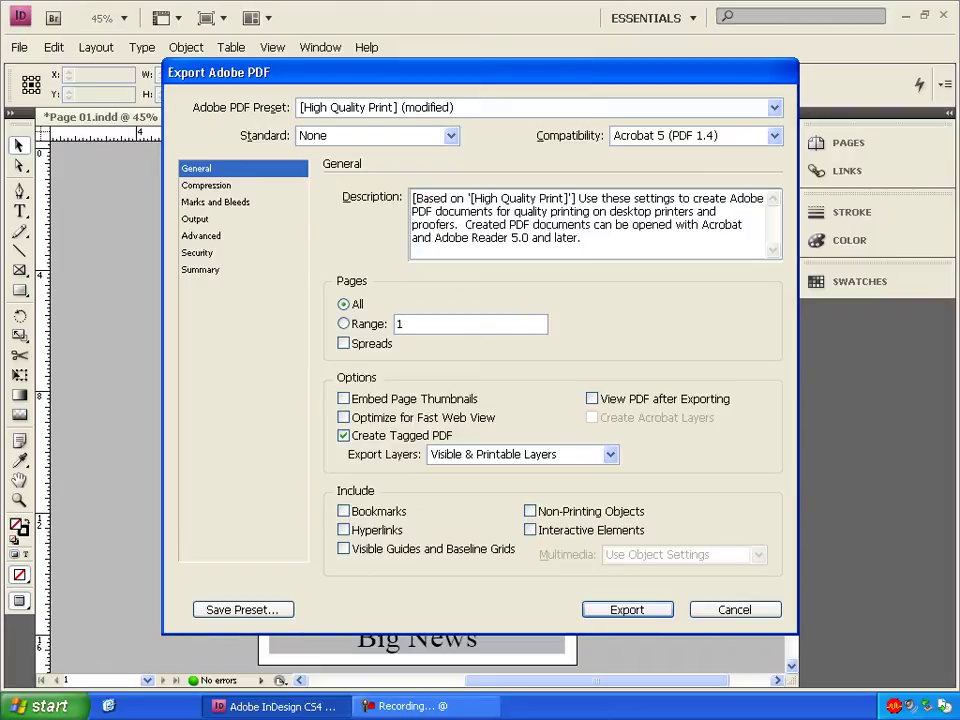
left_click(206, 185)
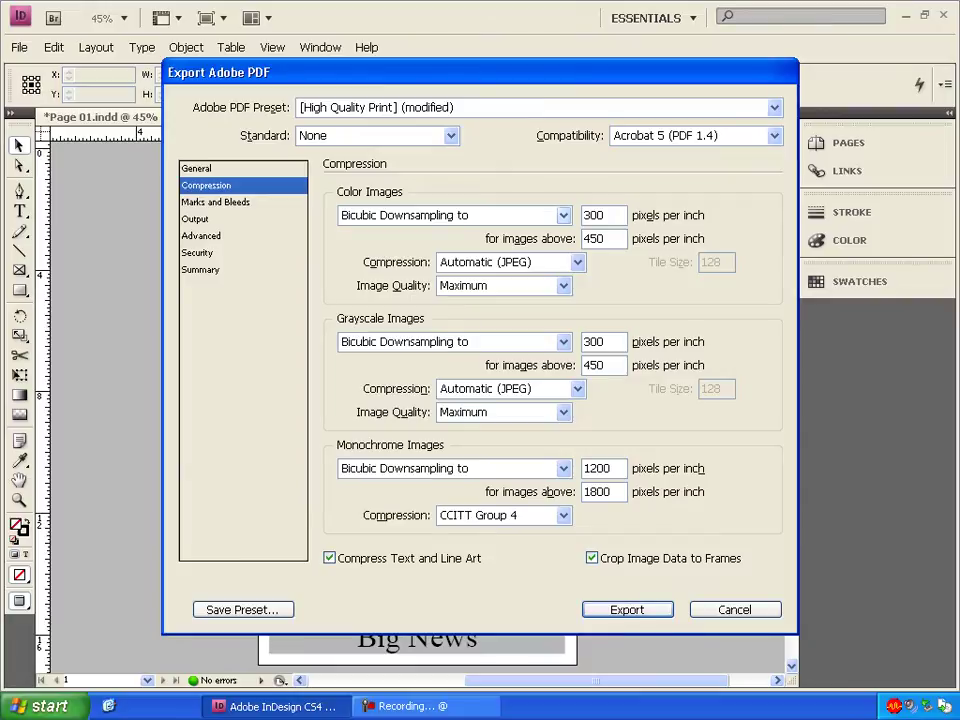
left_click(563, 215)
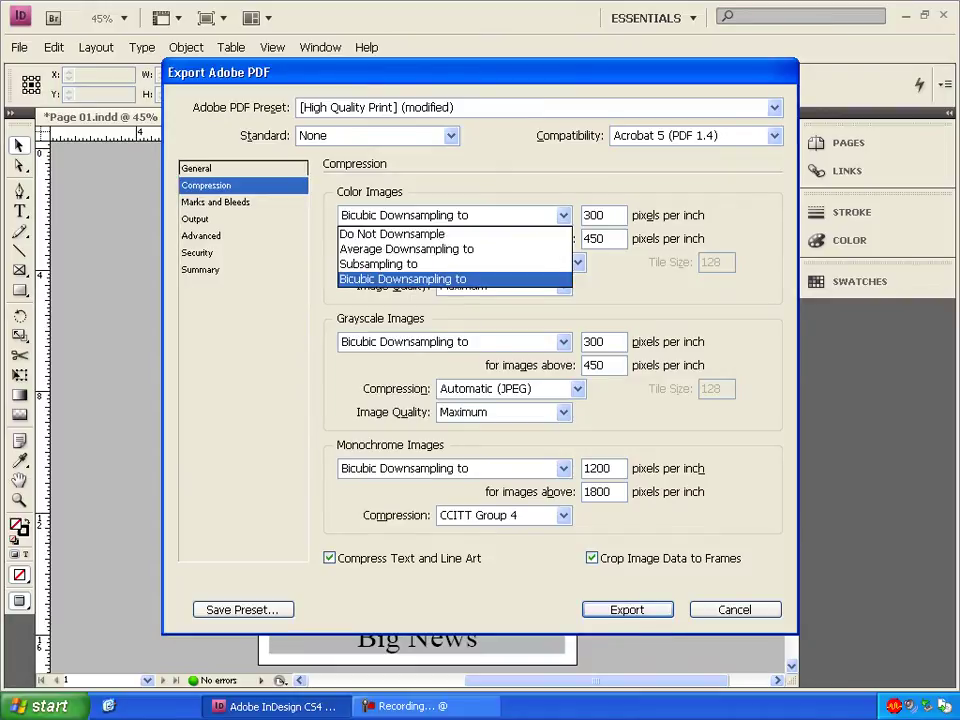
left_click(392, 233)
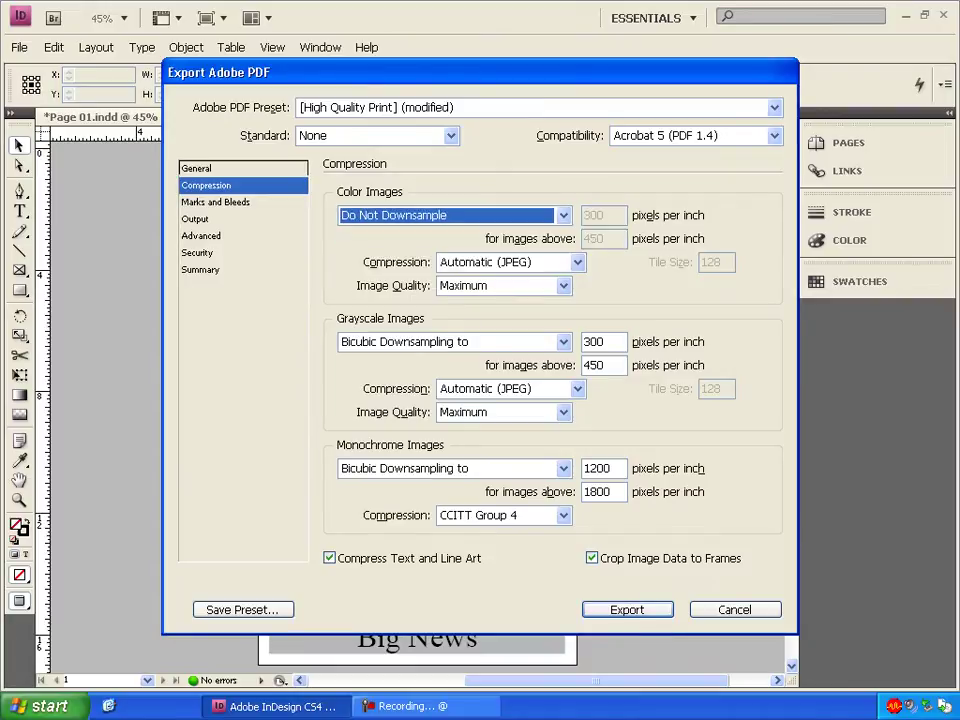
left_click(577, 262)
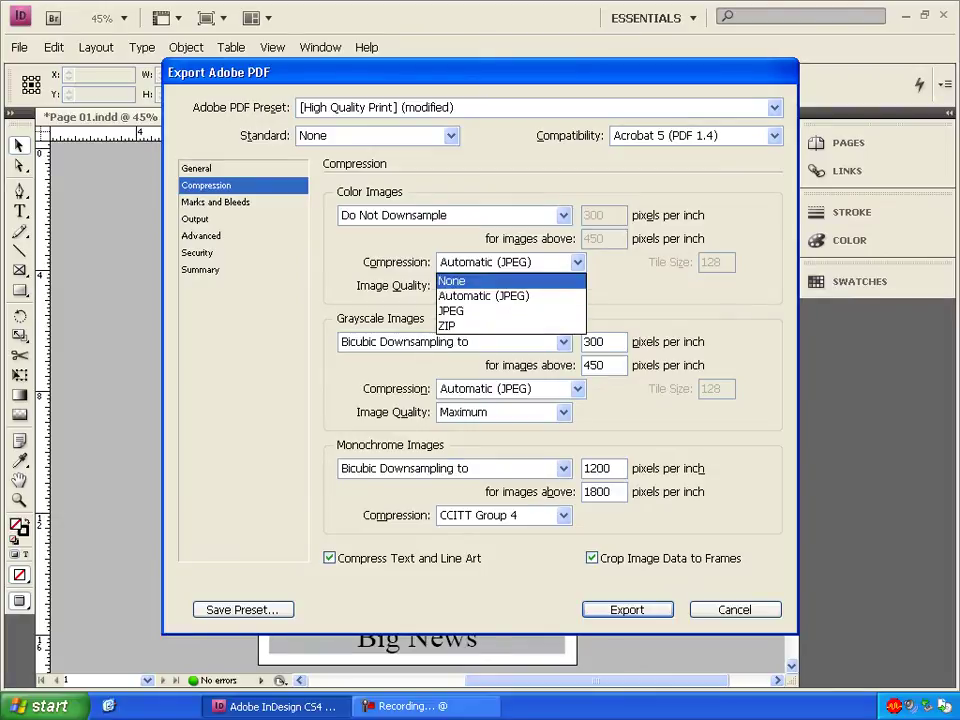
left_click(452, 281)
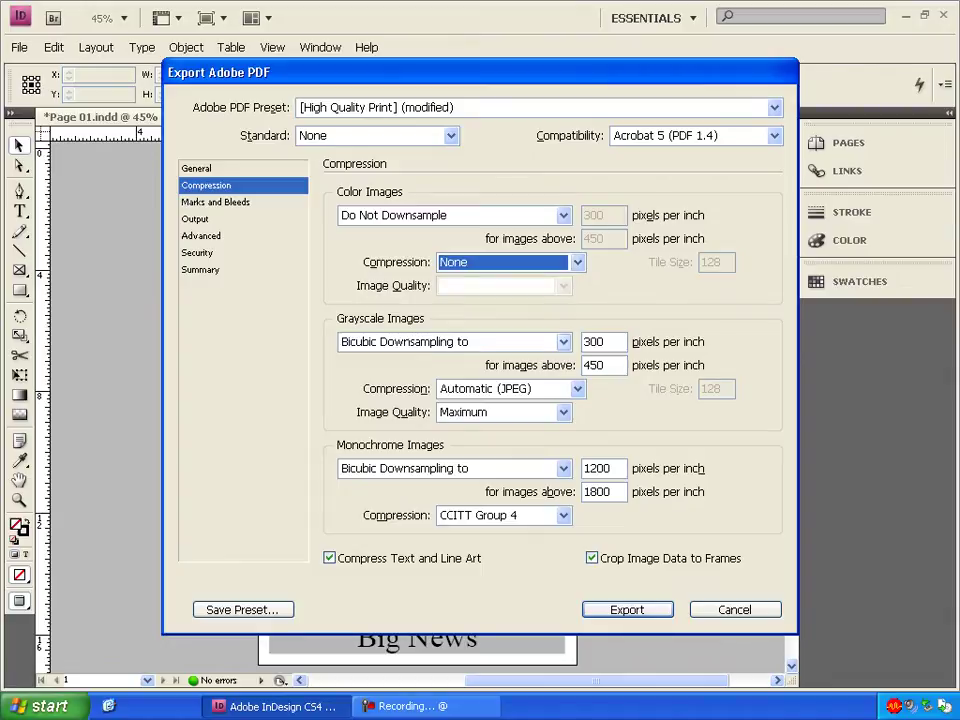
Set grayscale images to Do Not Downsample with compression None
left_click(563, 341)
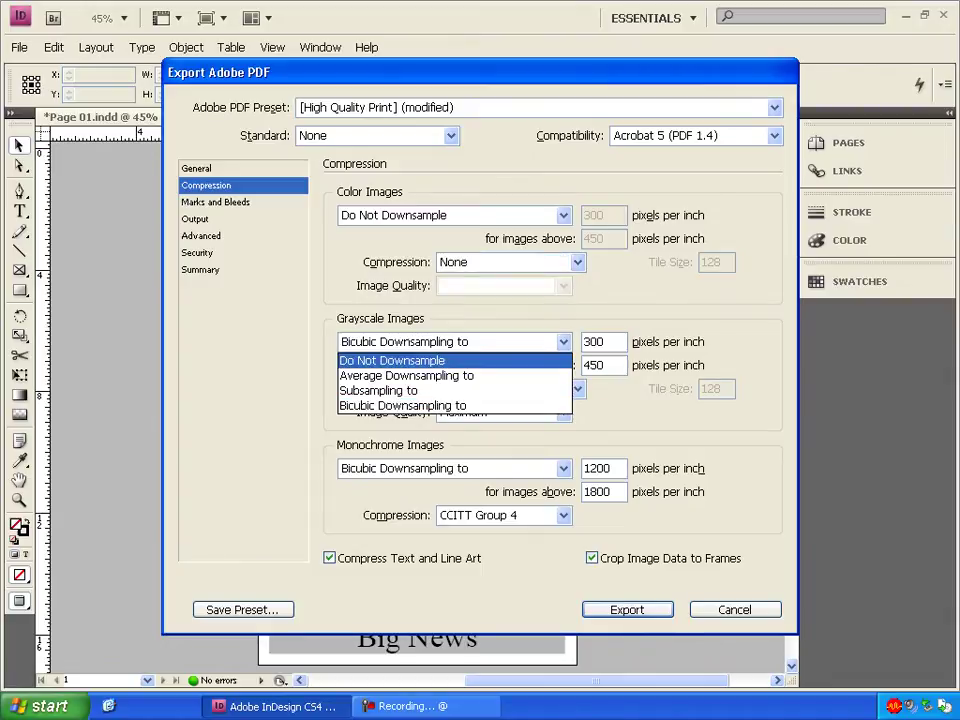
left_click(394, 360)
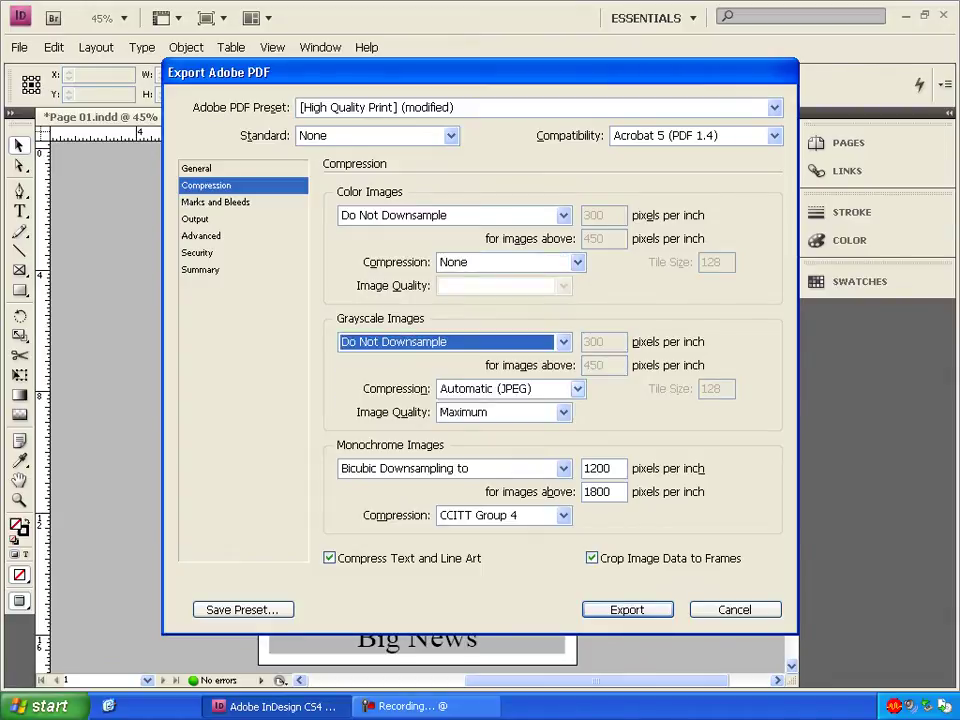
key("Tab")
key("alt+Down")
key("Up")
key("Return")
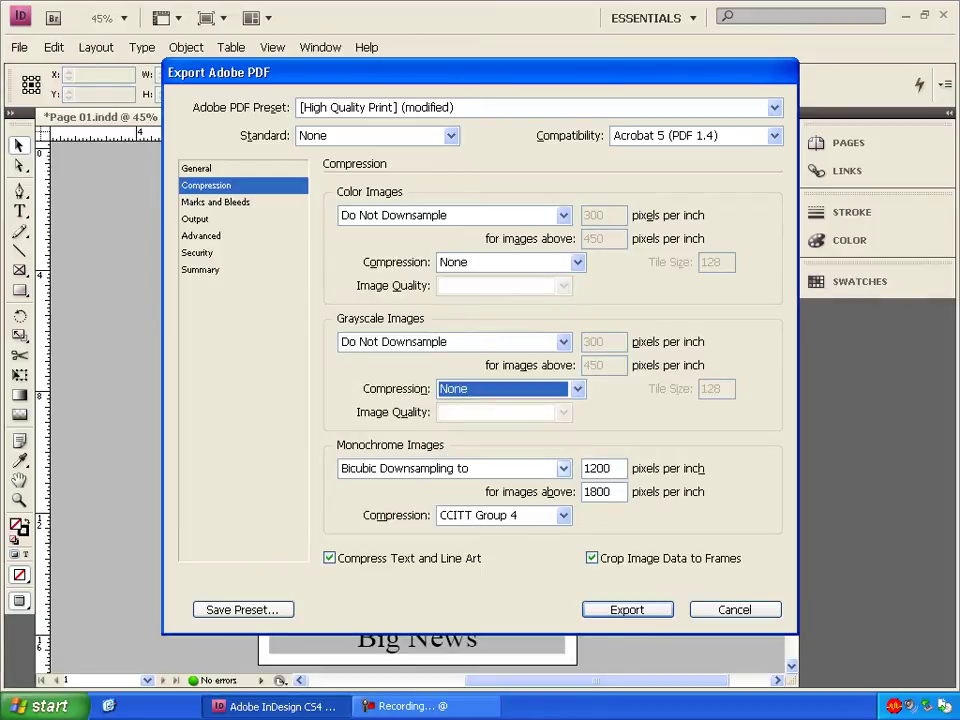
Set monochrome images to Do Not Downsample with compression None
key("Tab")
key("alt+Down")
key("Return")
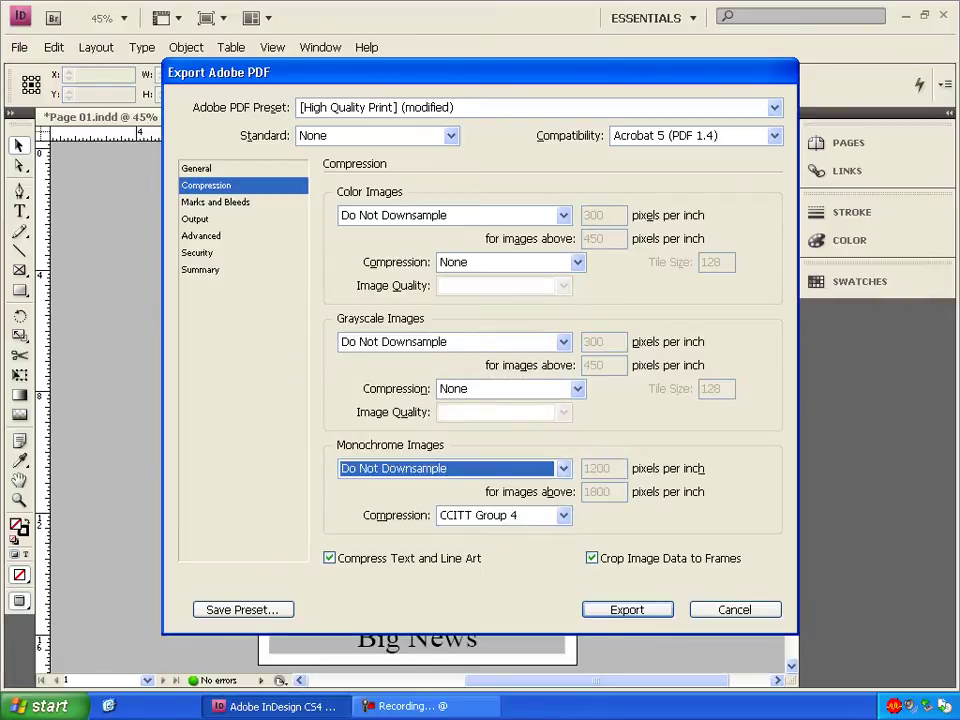
key("Tab")
key("alt+Down")
key("Up")
key("Up")
key("Return")
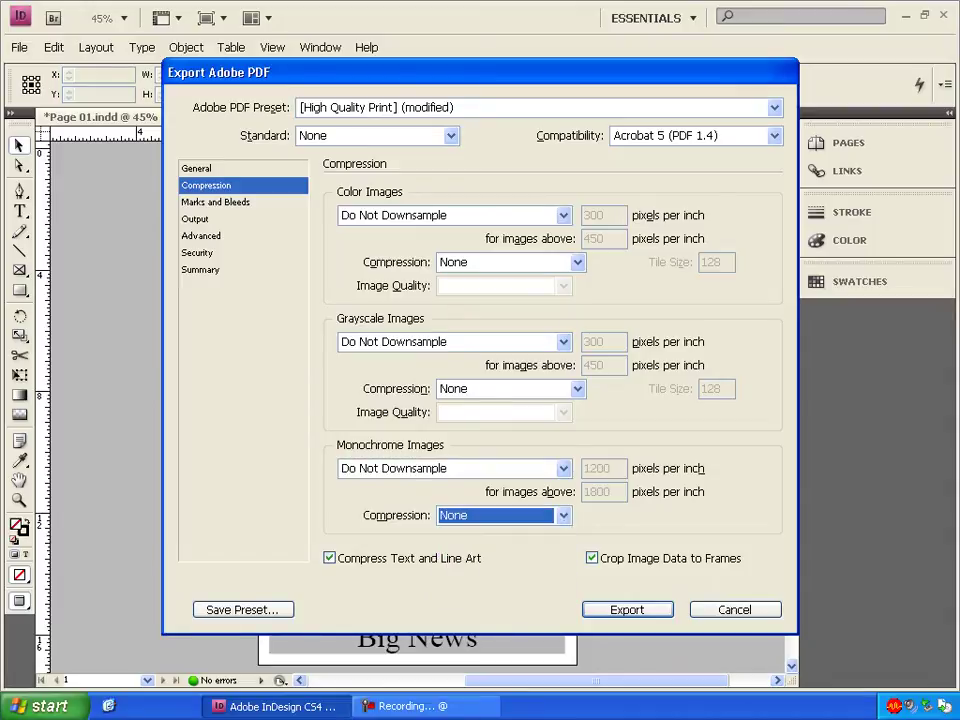
Turn off Compress Text and Line Art and export the print PDF
key("Tab")
key("space")
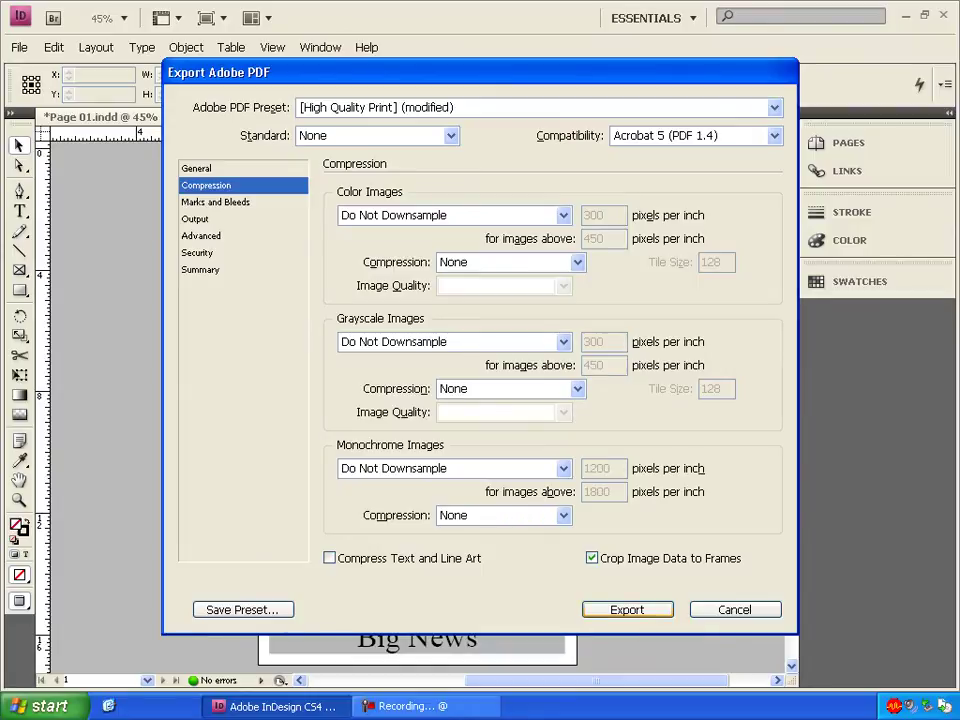
key("Return")
key("Return")
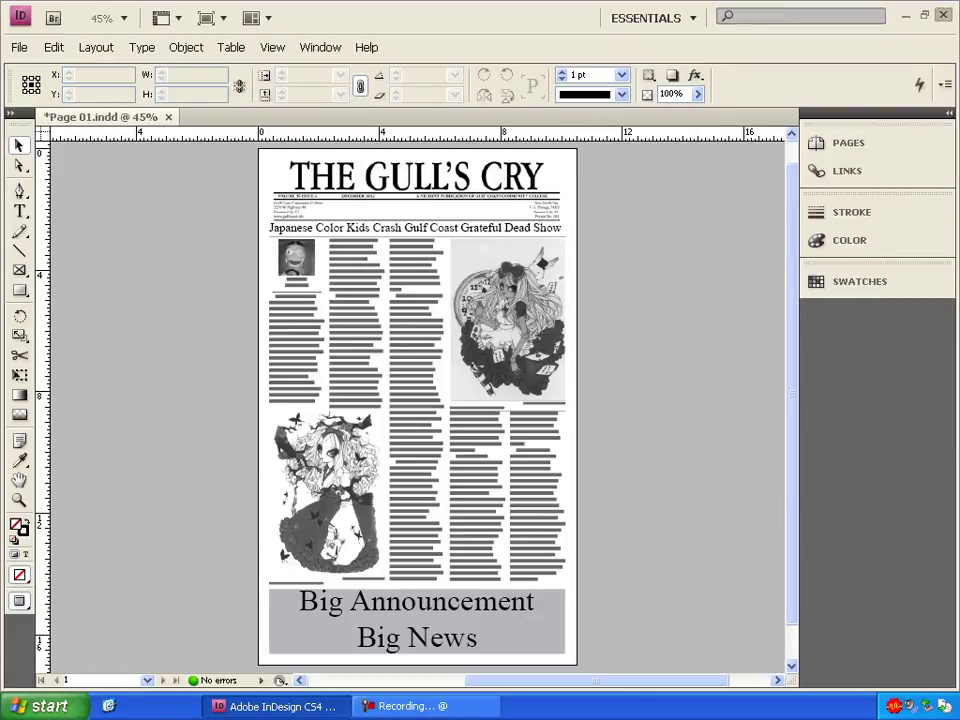
Close InDesign together with the Page 01.indd document
left_click(942, 15)
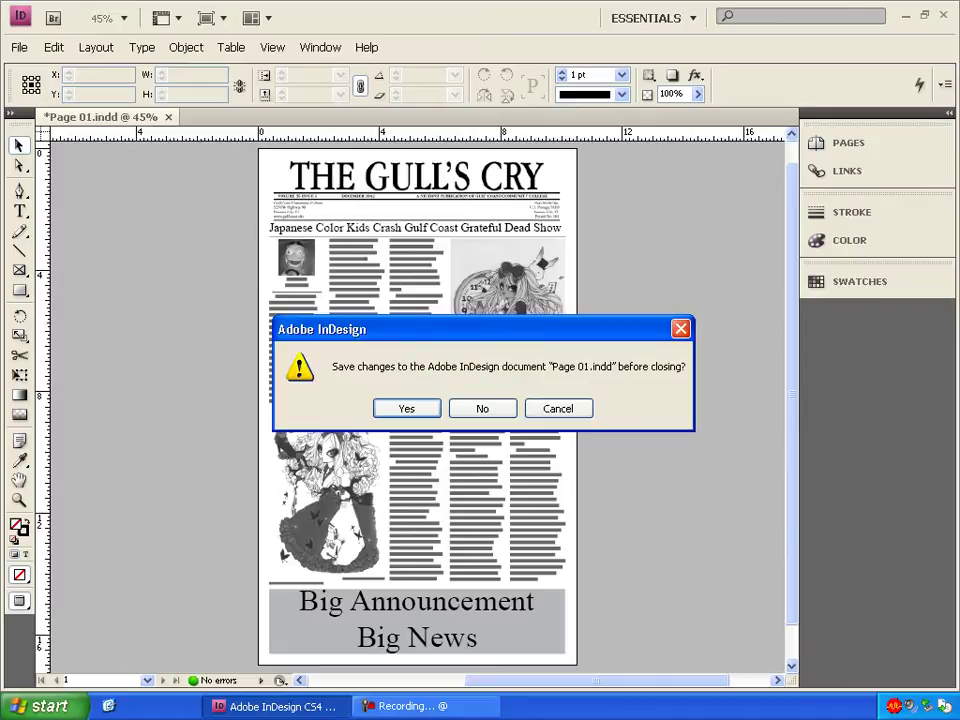
left_click(482, 408)
left_click(406, 408)
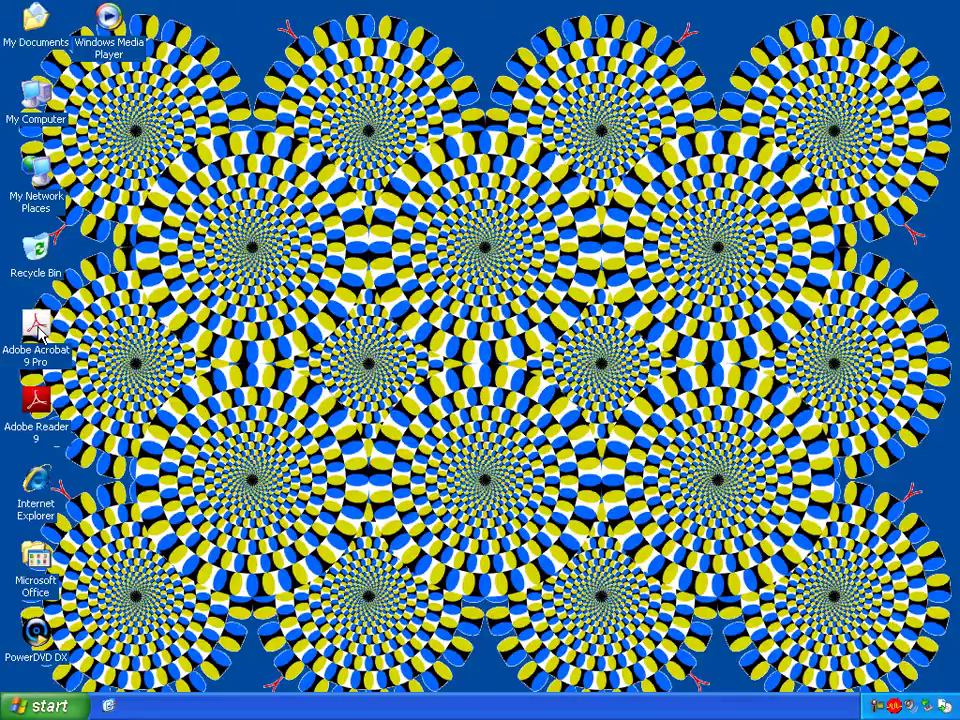
Open Adobe Acrobat 9 Pro and start merging files into a single PDF
left_click(40, 335)
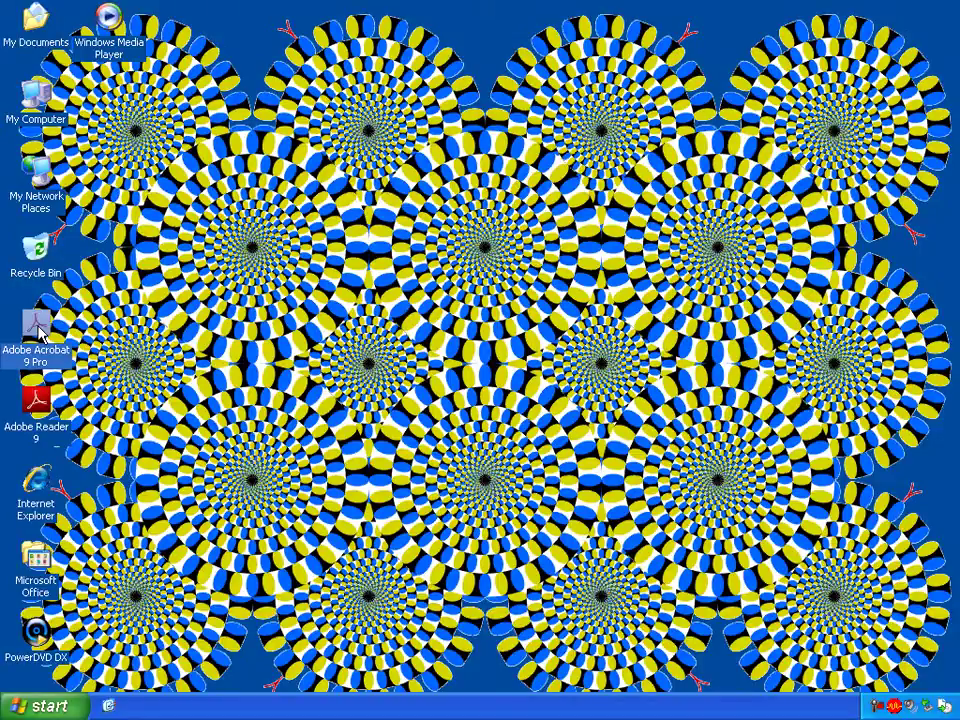
double_click(40, 335)
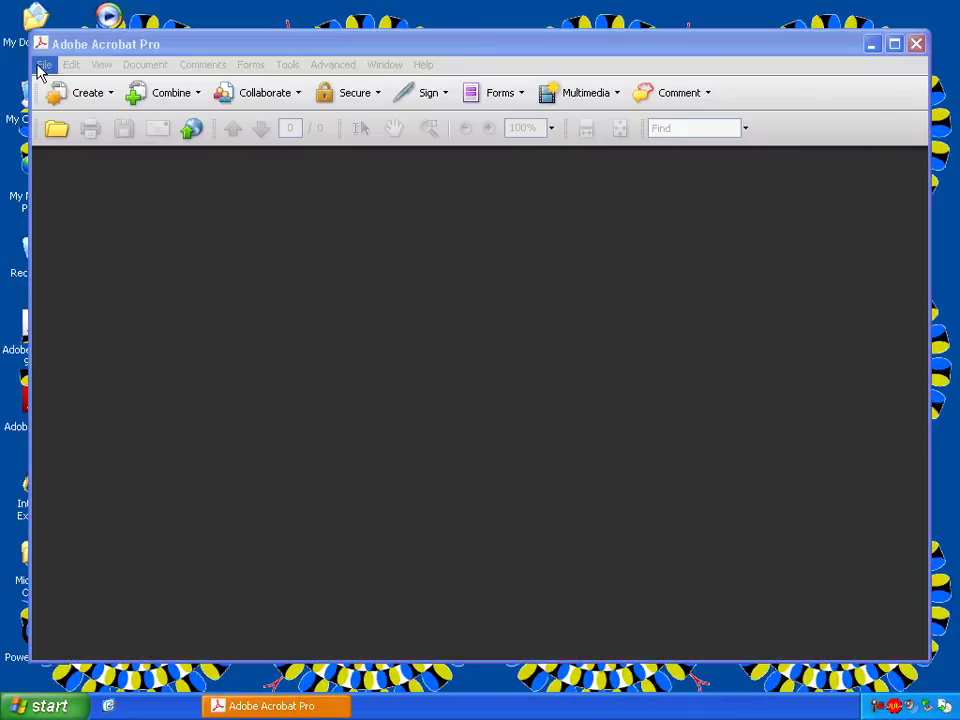
left_click(161, 92)
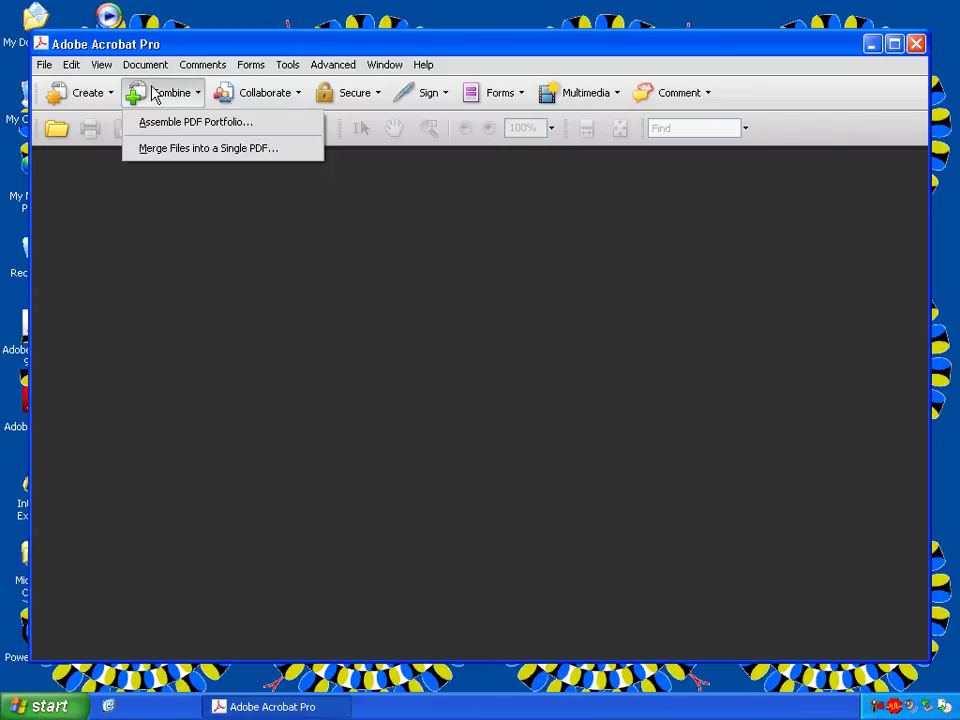
left_click(193, 150)
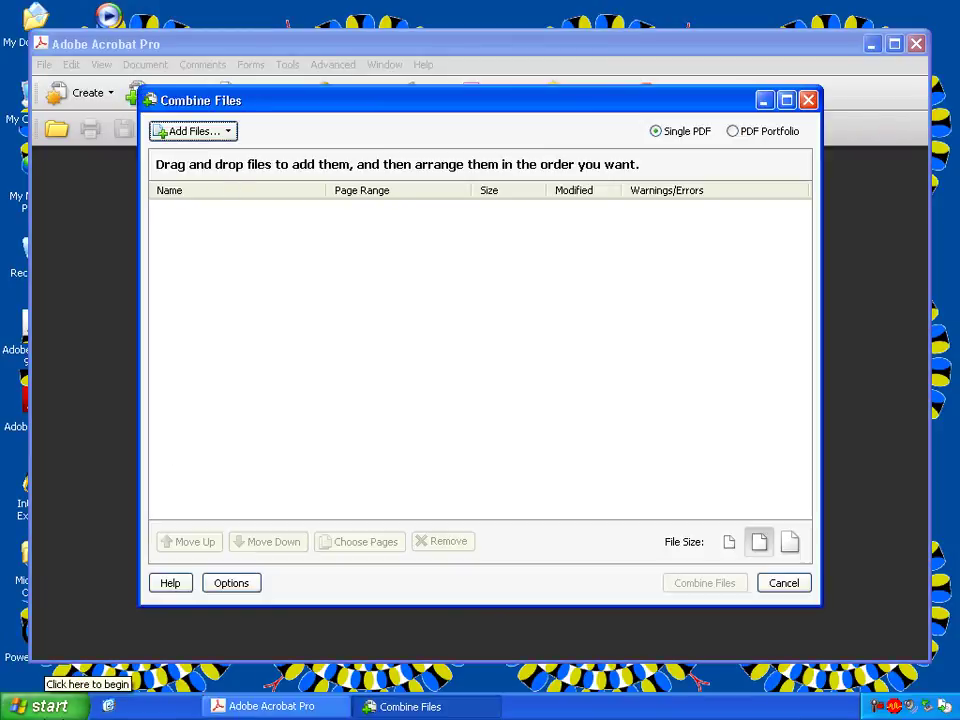
Start adding files to the merge and browse the Stuapps (R:) network drive to the GullsCry issue folder v53.i4.2010, subfolder PDF
left_click(195, 133)
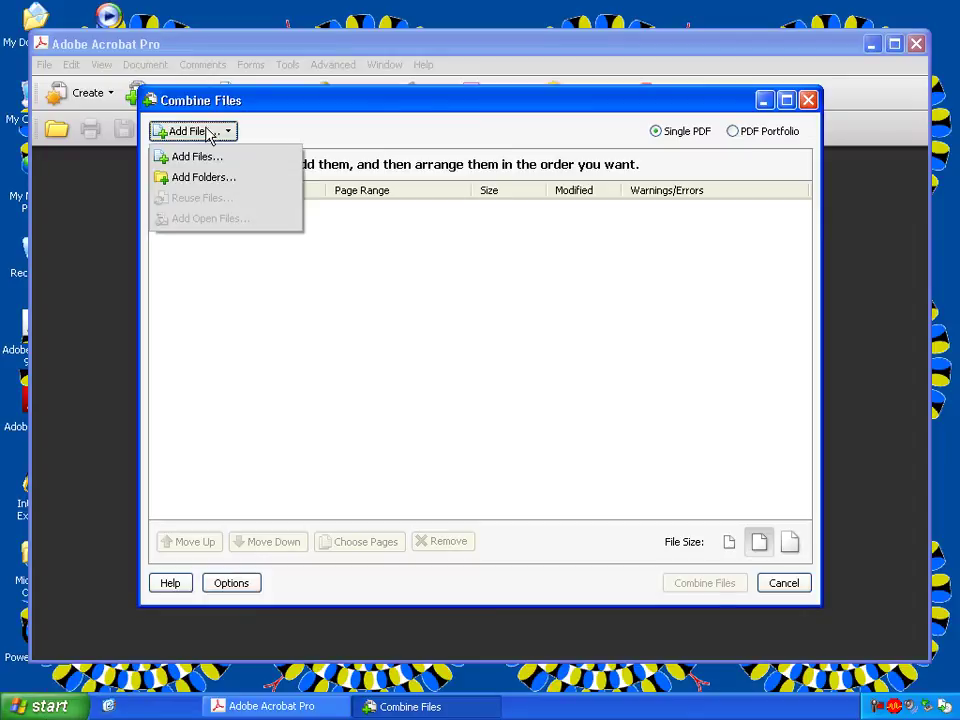
left_click(184, 158)
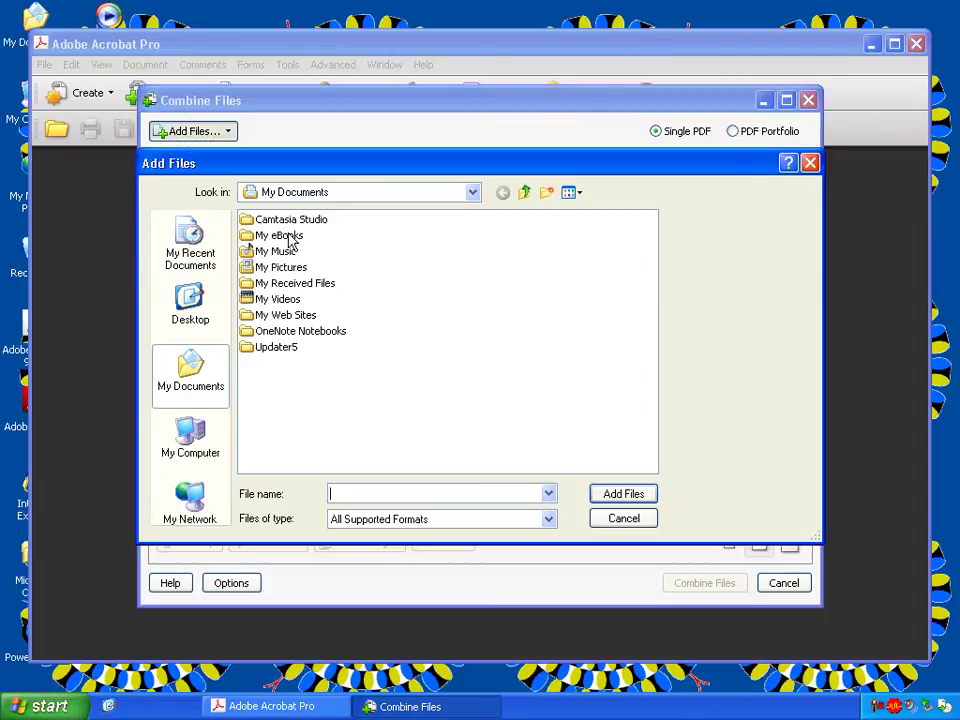
left_click(190, 441)
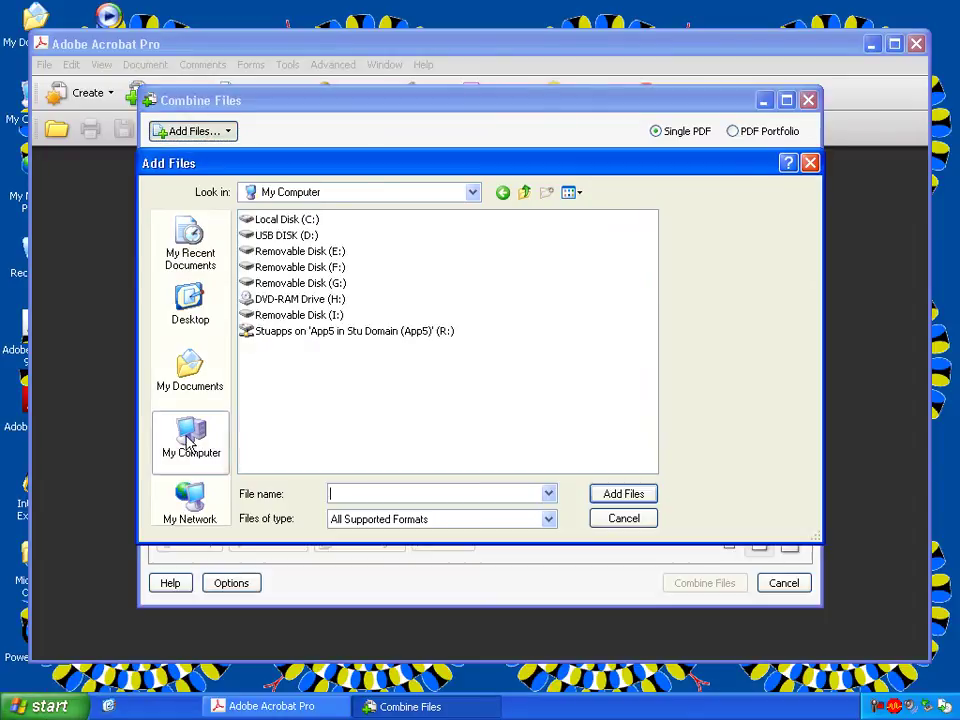
double_click(300, 334)
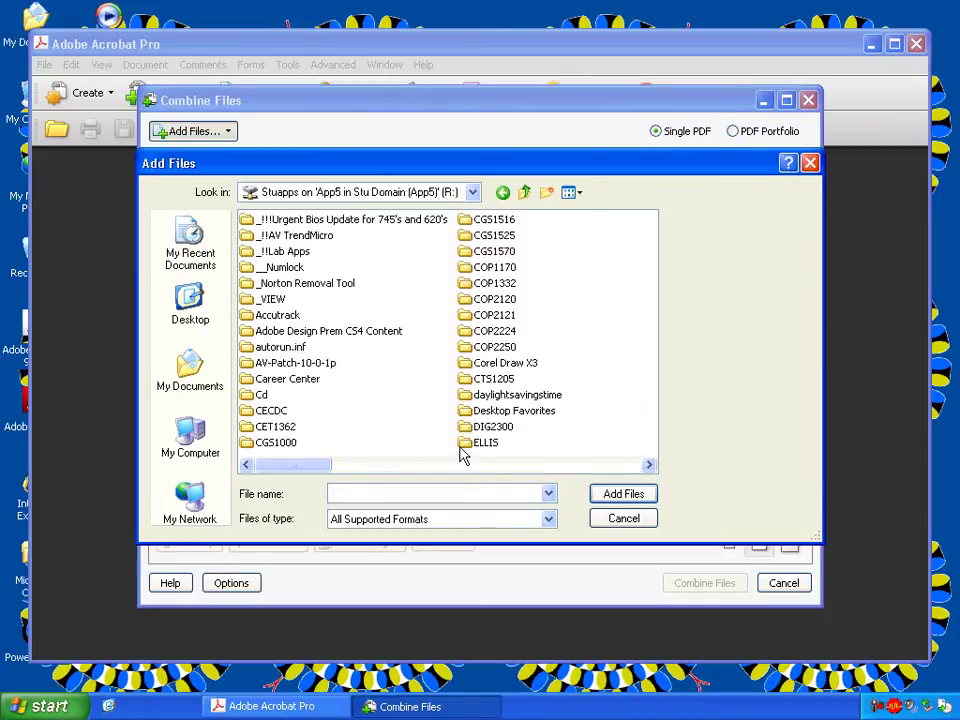
left_click(617, 464)
double_click(491, 283)
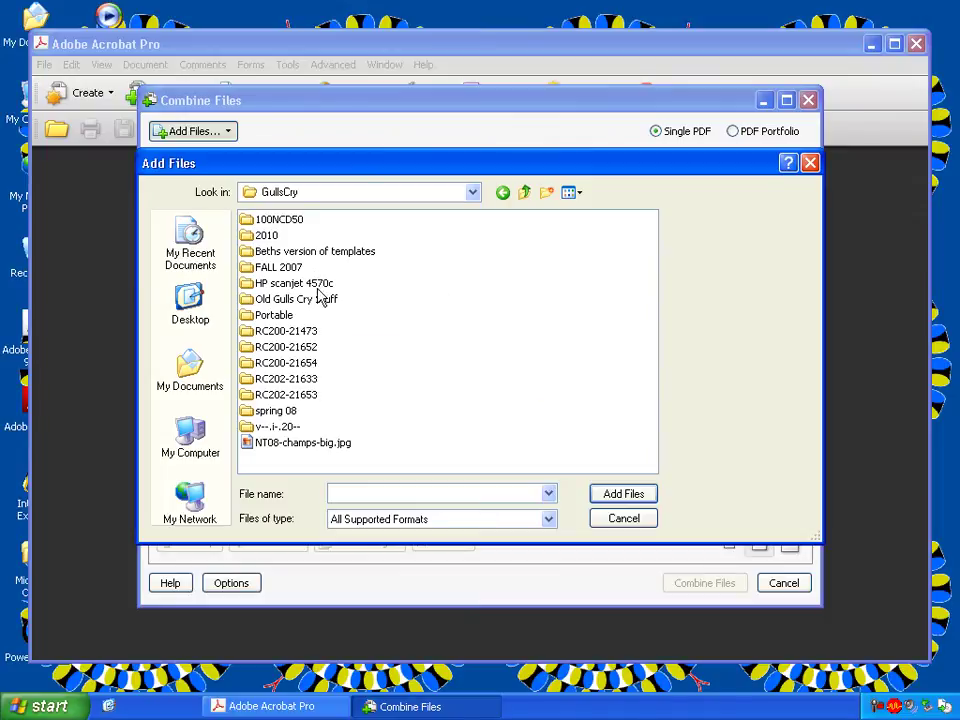
double_click(273, 234)
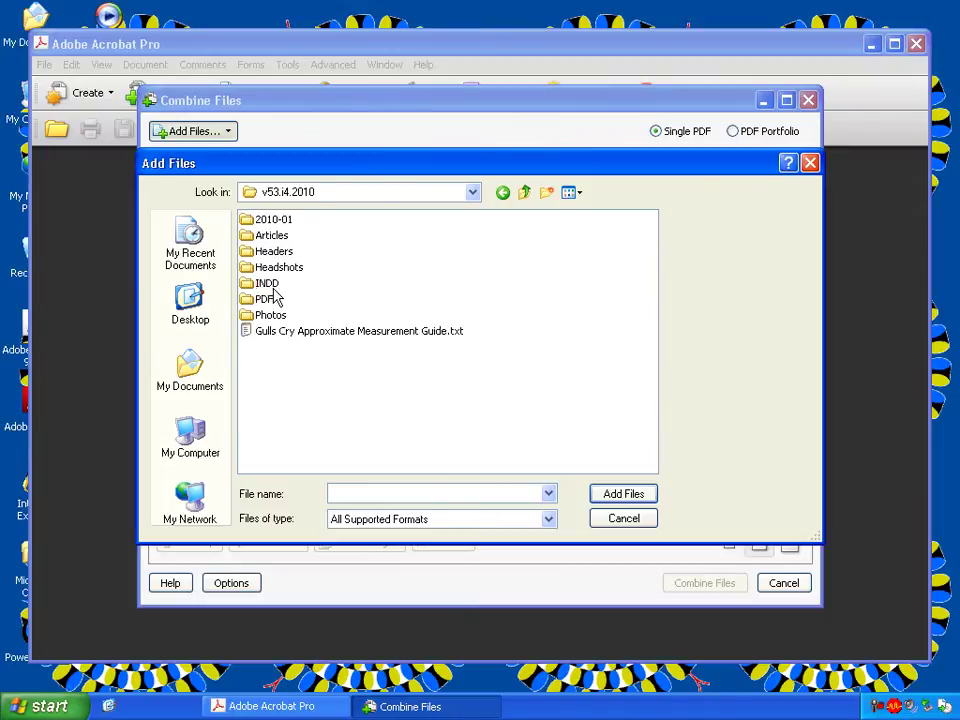
double_click(272, 299)
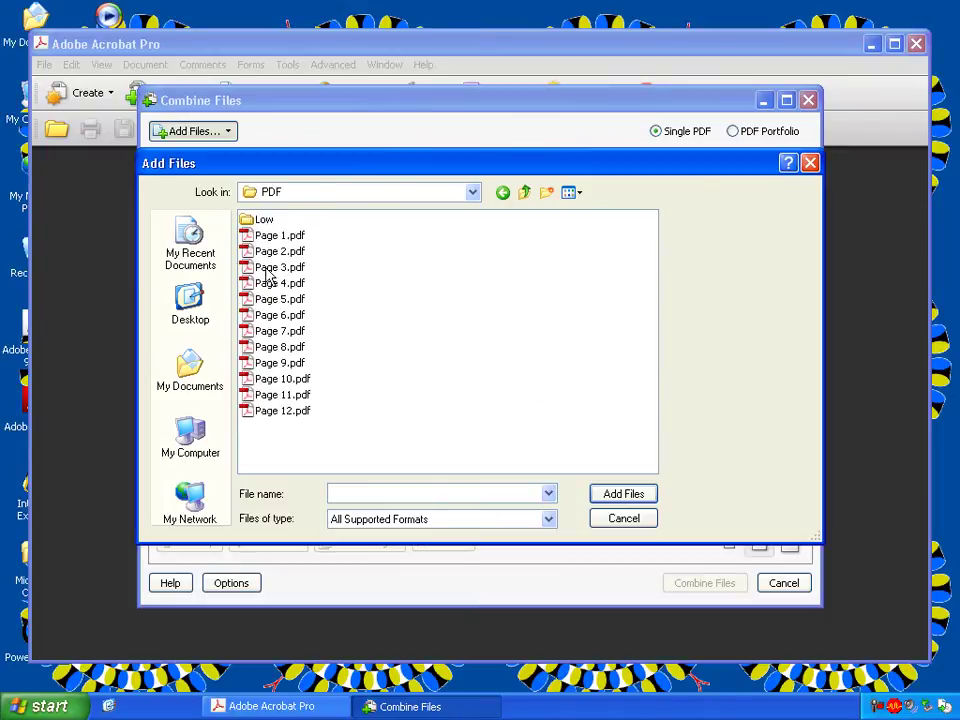
Add Page 1.pdf through Page 12.pdf to the list of files to combine
left_click(280, 237)
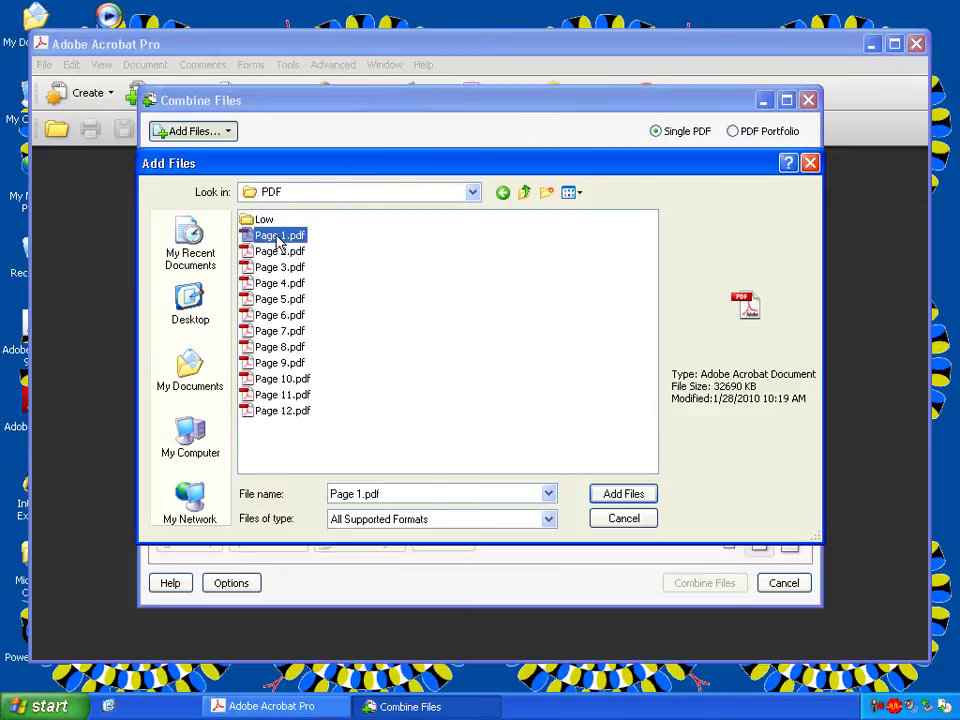
left_click(280, 413, "shift")
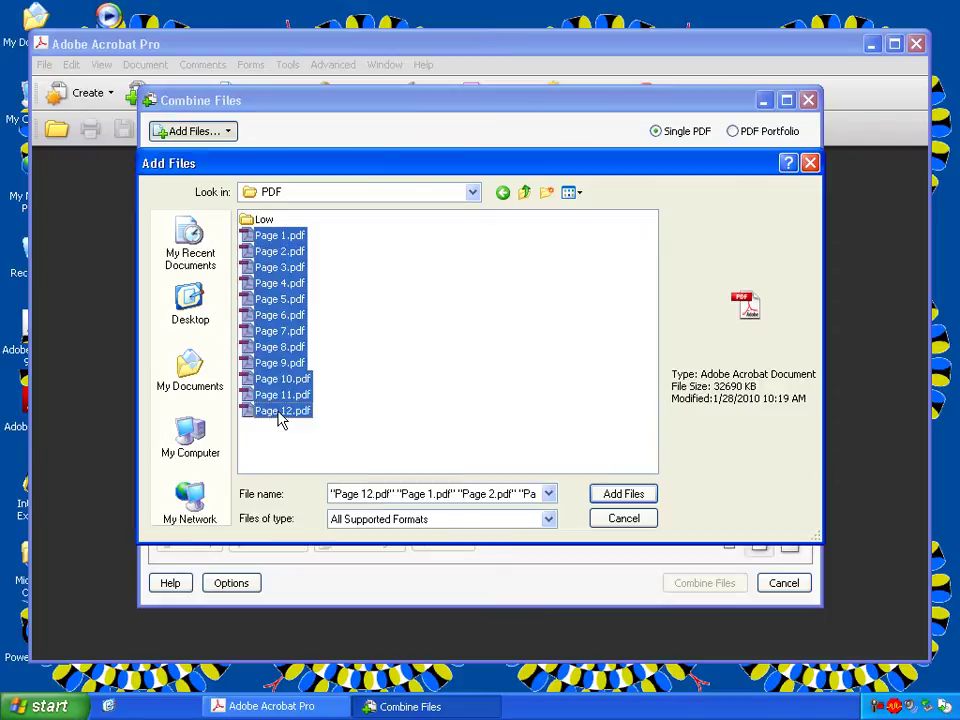
left_click(627, 500)
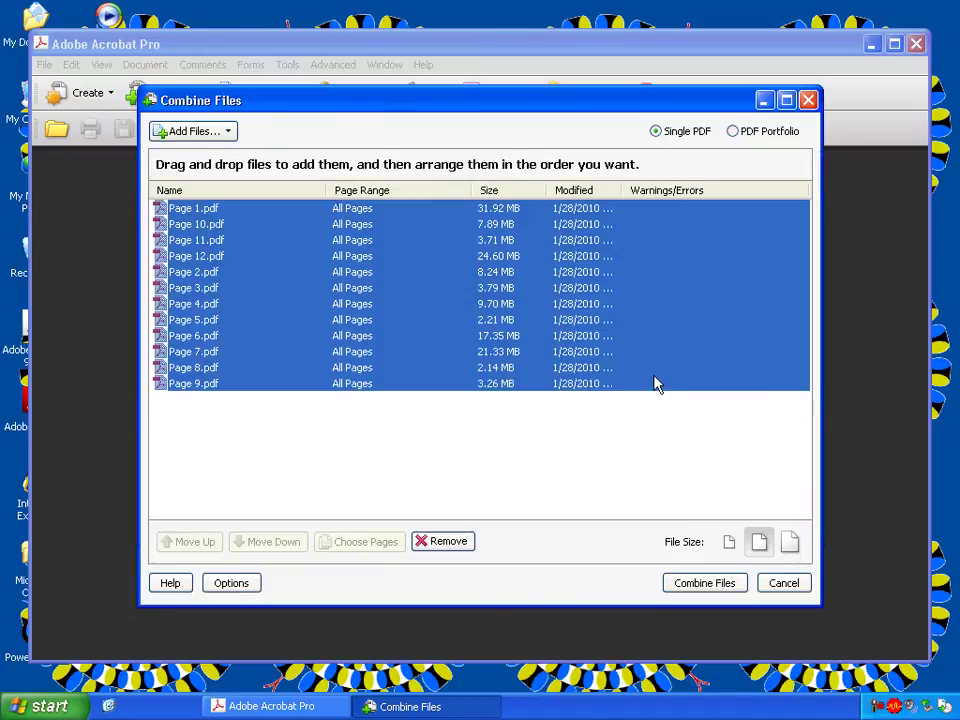
Move Page 10.pdf, Page 11.pdf and Page 12.pdf together to the end of the list, directly after Page 9.pdf
left_click(334, 458)
left_click(200, 258)
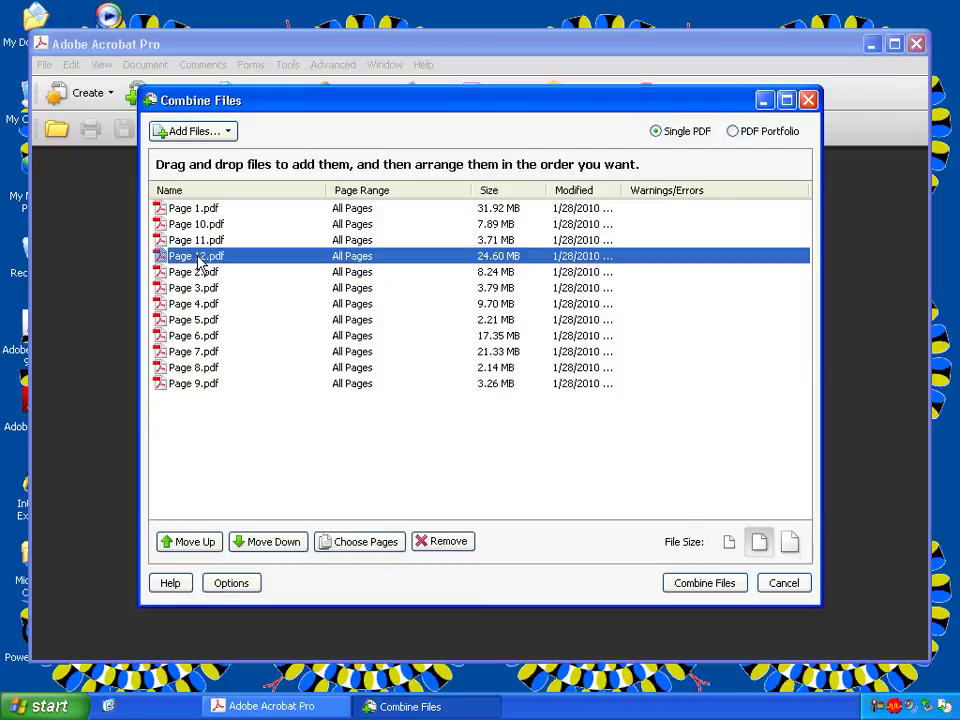
left_click(214, 226, "shift")
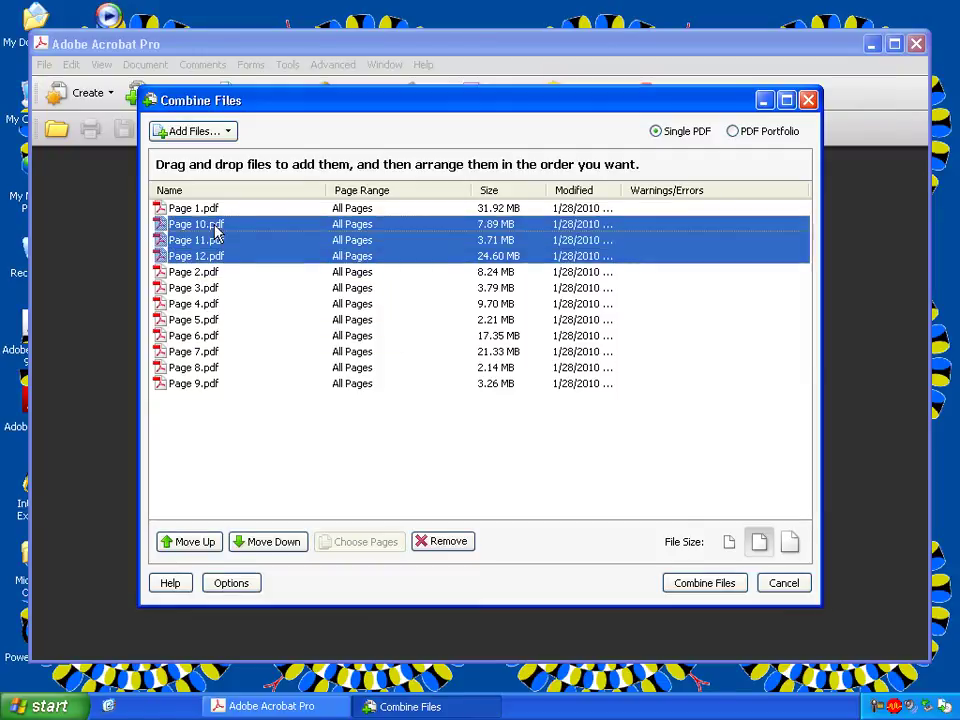
left_click(279, 550)
left_click(279, 550)
left_click(279, 550)
left_click(279, 550)
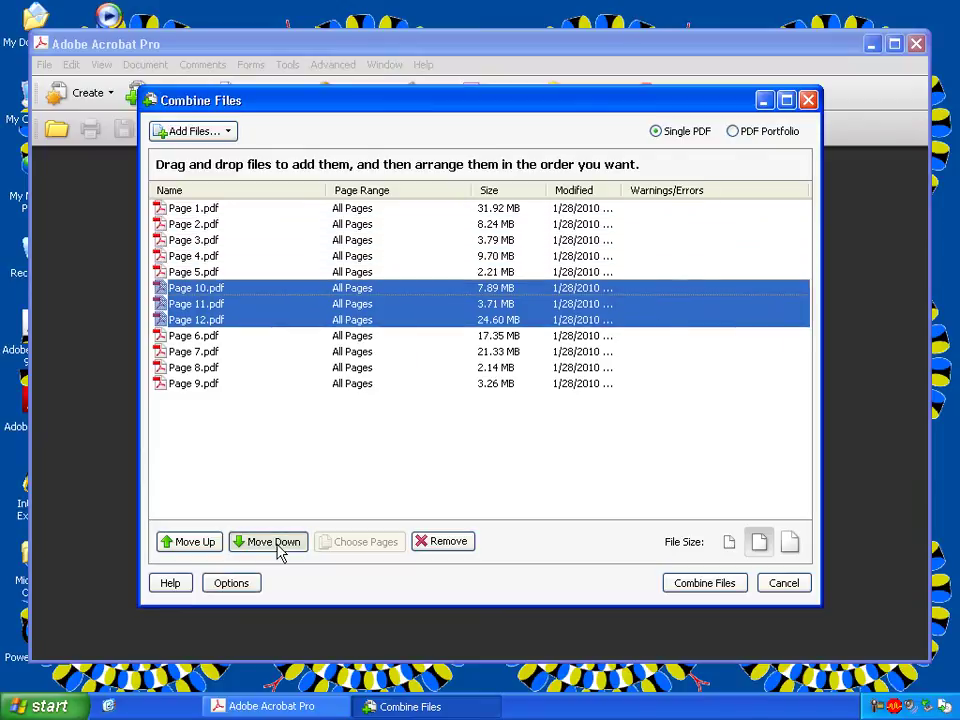
left_click(279, 550)
left_click(279, 550)
left_click(279, 550)
left_click(279, 550)
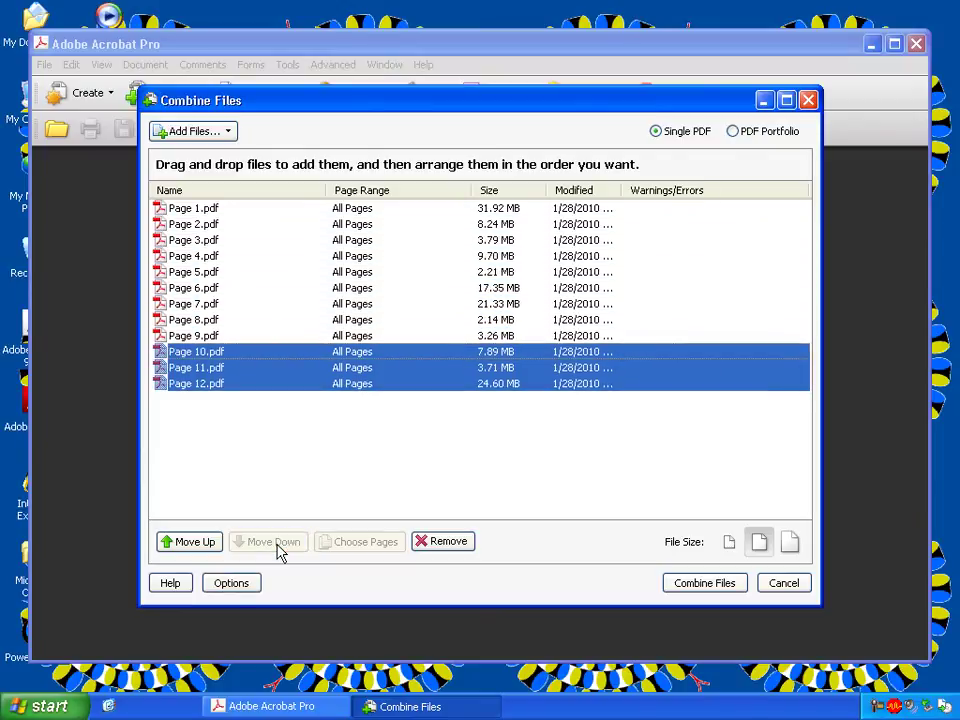
left_click(605, 478)
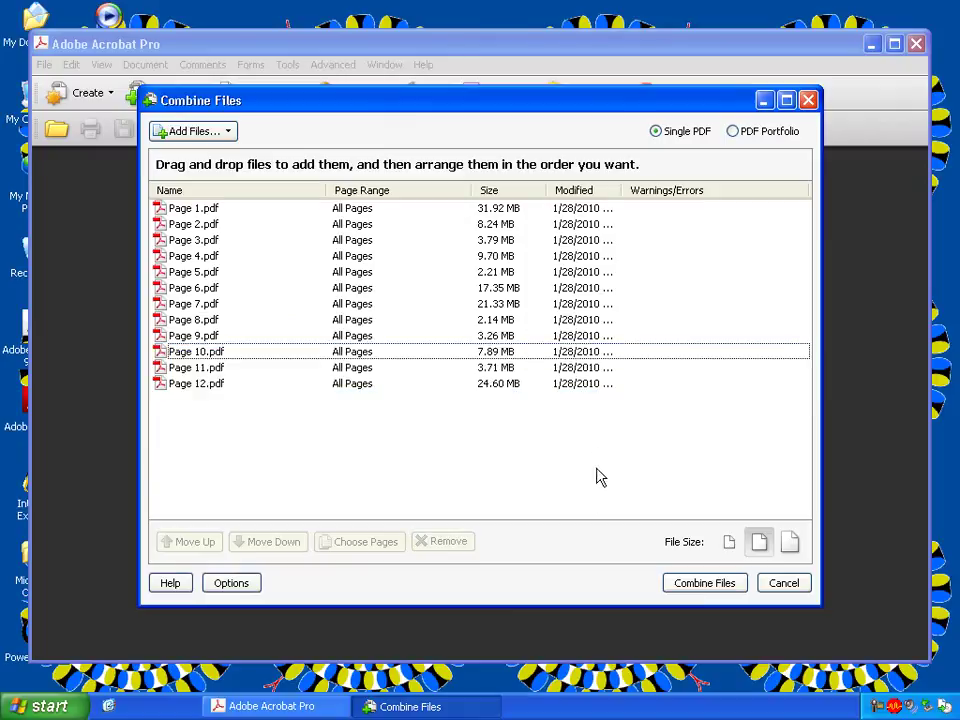
Combine the files into a single PDF and save it in the PDF folder as Gull's Cry Training Demo
left_click(724, 588)
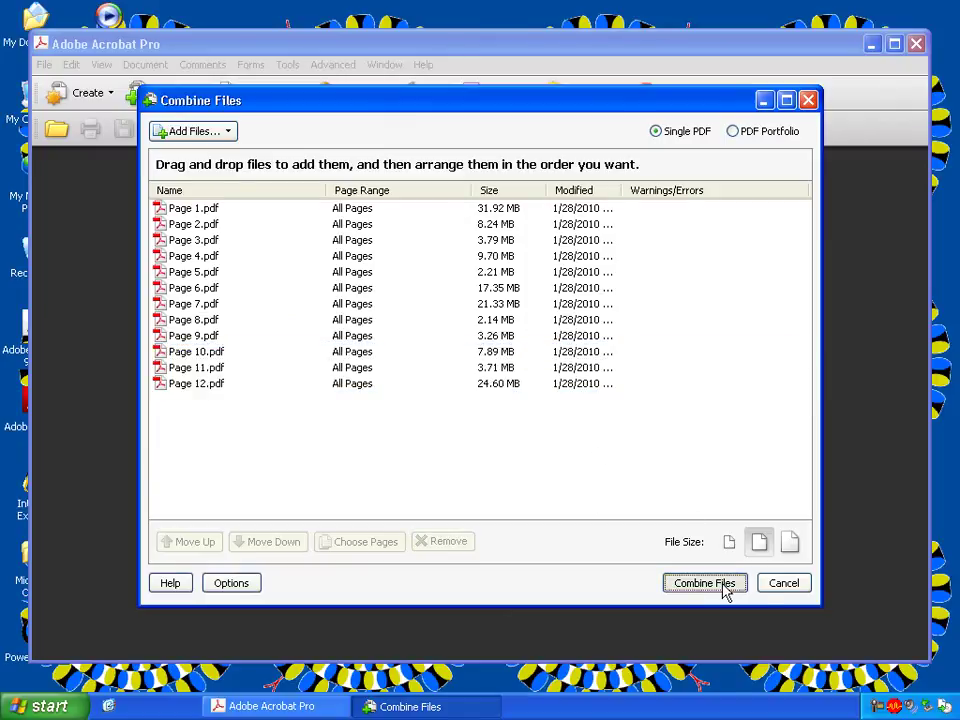
left_click(724, 587)
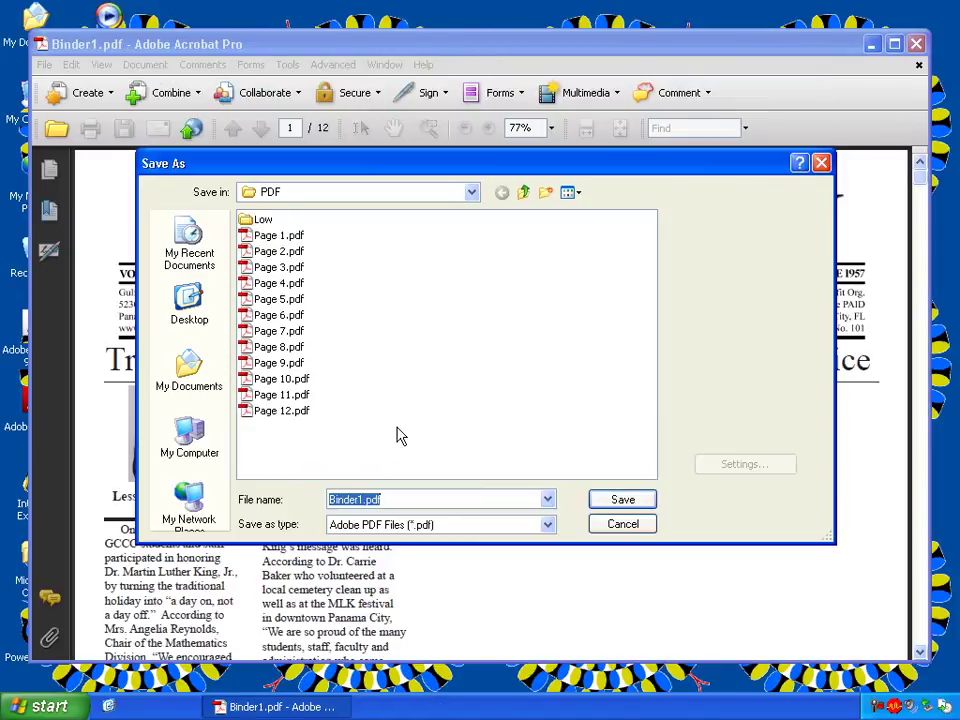
key("BackSpace")
type("Gull's Cry Training Demo")
left_click(618, 499)
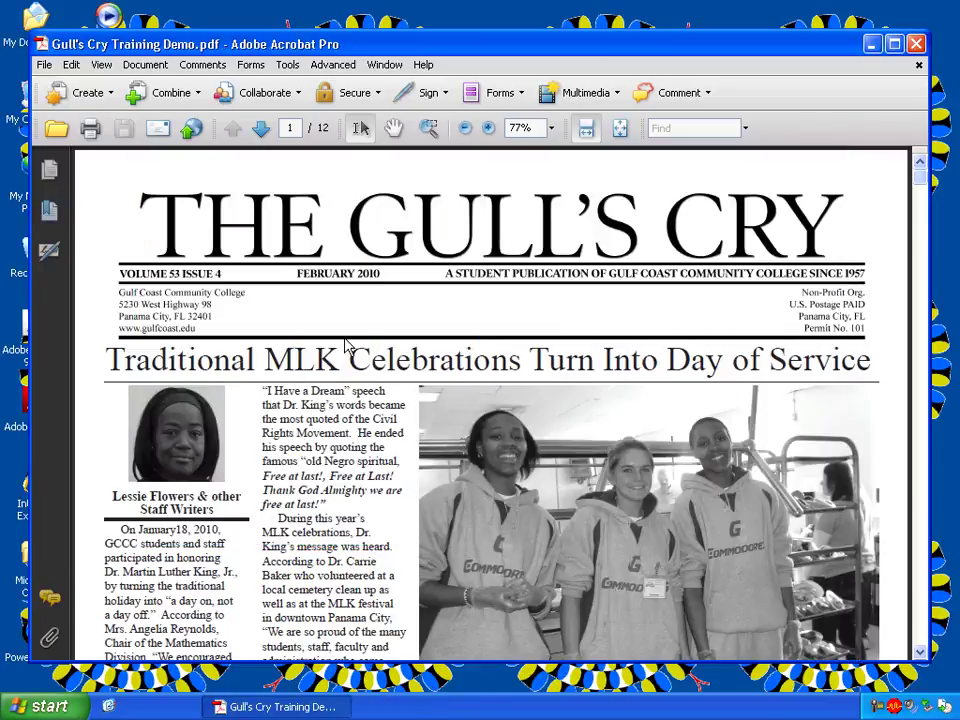
Look through the merged newspaper PDF from the front page to page 12 to check the page order, and close Acrobat
scroll(348, 320, "down", 20)
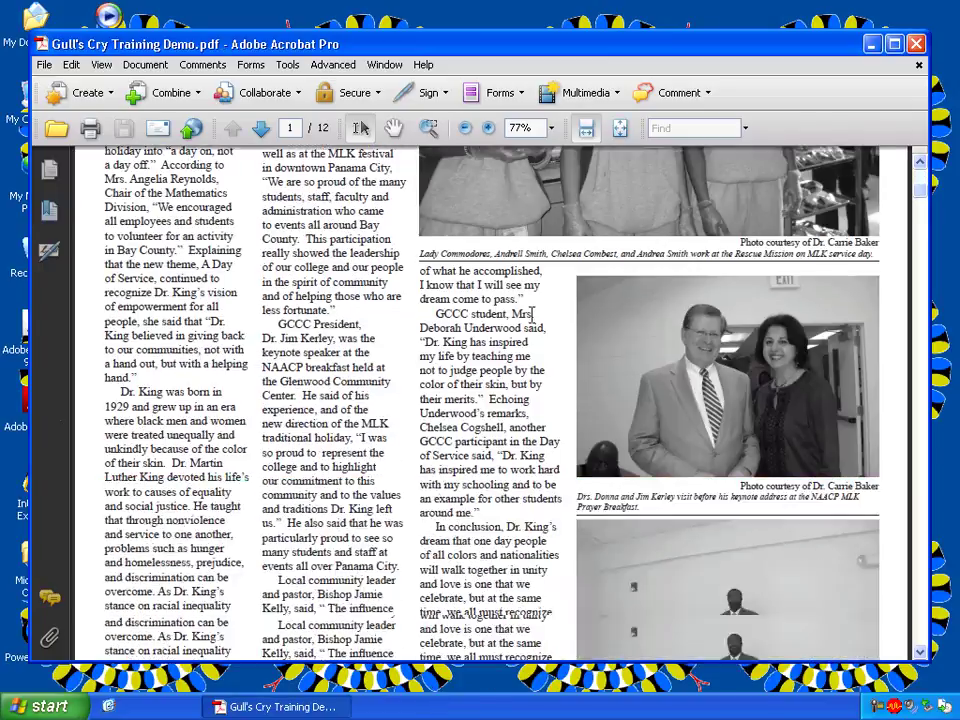
scroll(528, 311, "down", 20)
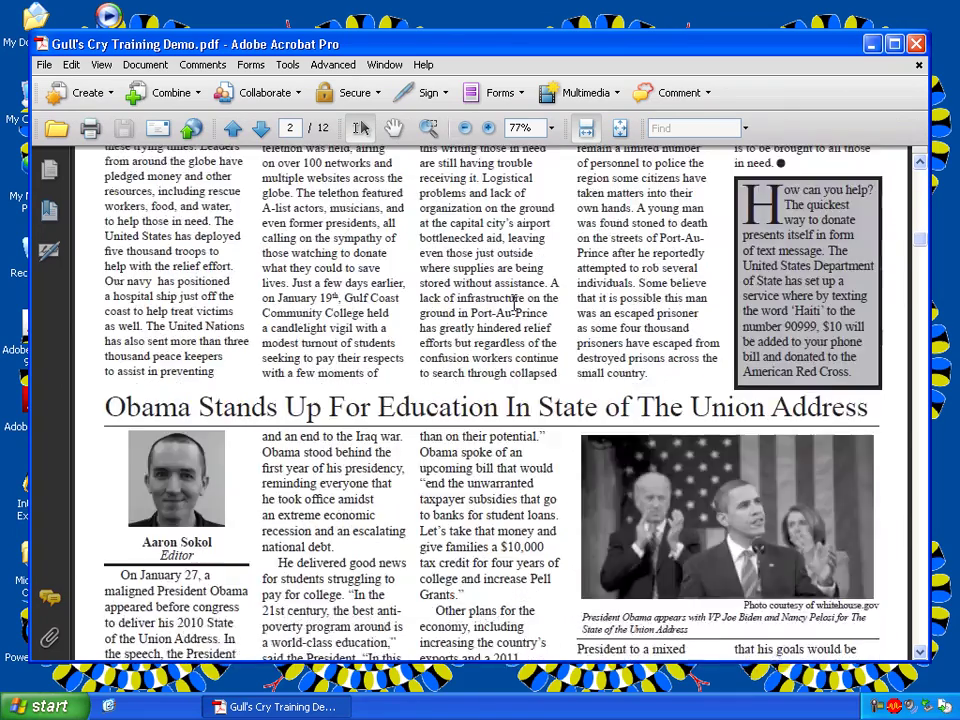
scroll(592, 366, "down", 20)
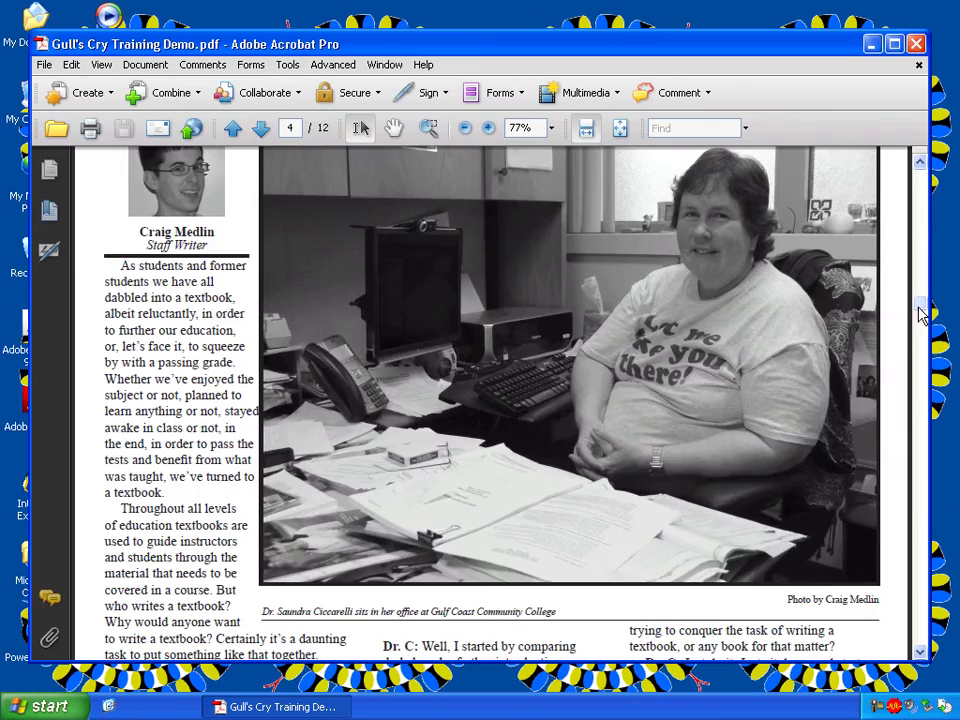
scroll(921, 330, "down", 15)
left_click_drag(921, 395, 922, 429)
scroll(654, 385, "down", 10)
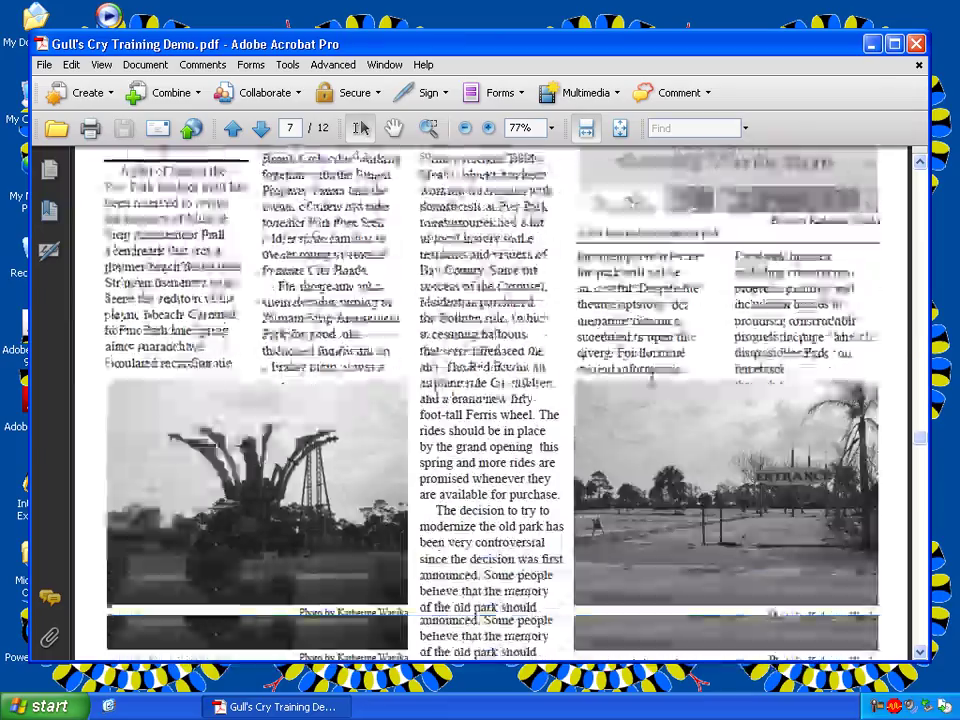
scroll(690, 364, "down", 20)
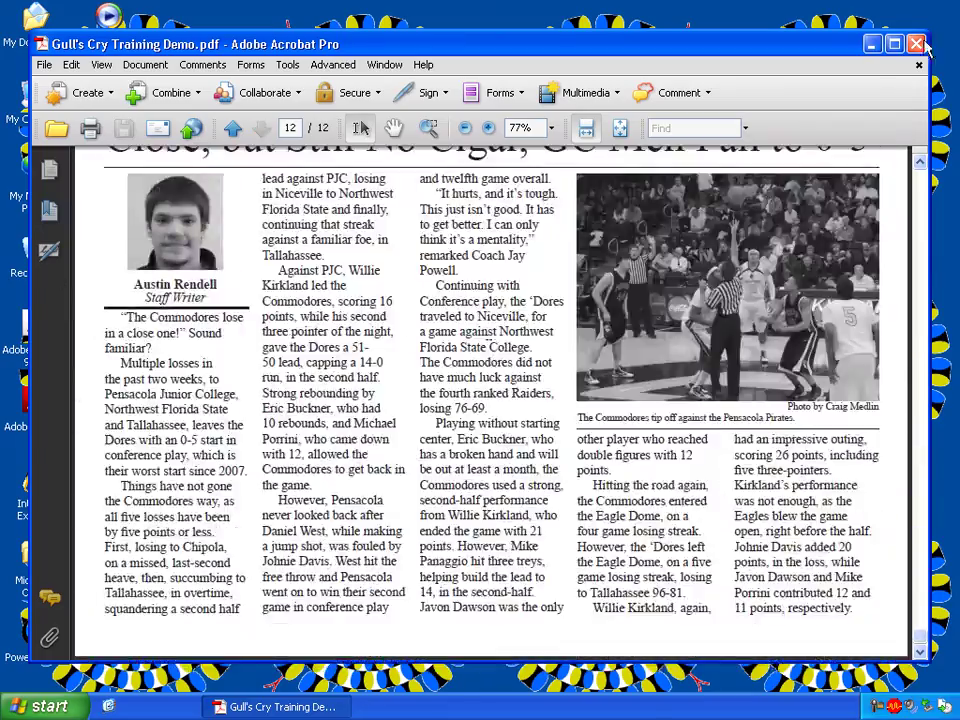
left_click_drag(921, 637, 922, 200)
scroll(684, 405, "down", 20)
scroll(650, 380, "down", 20)
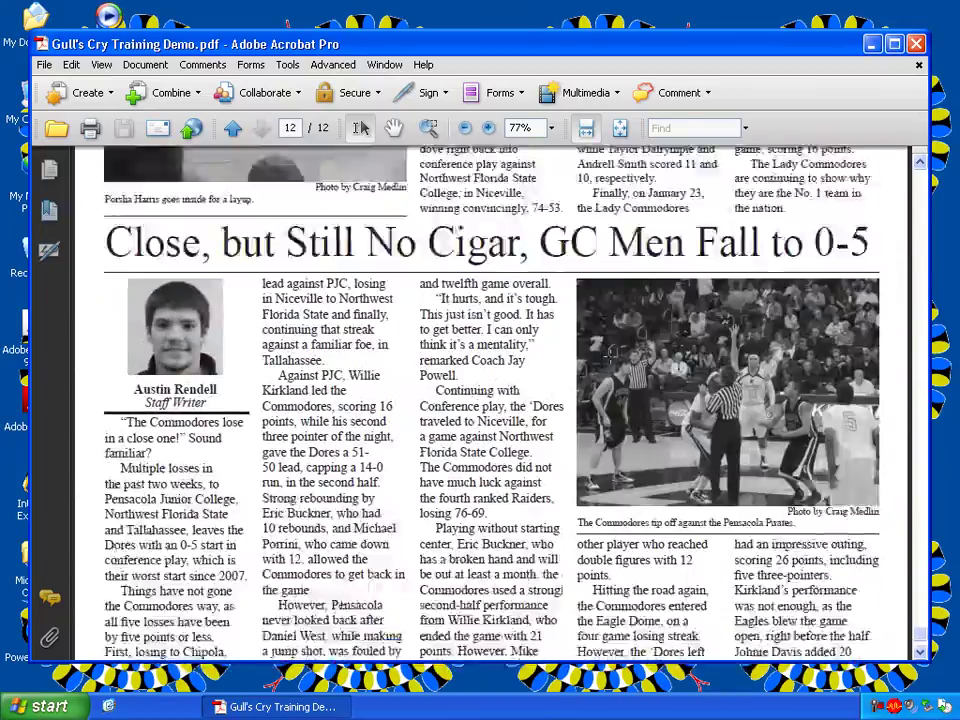
scroll(611, 354, "down", 3)
left_click(915, 43)
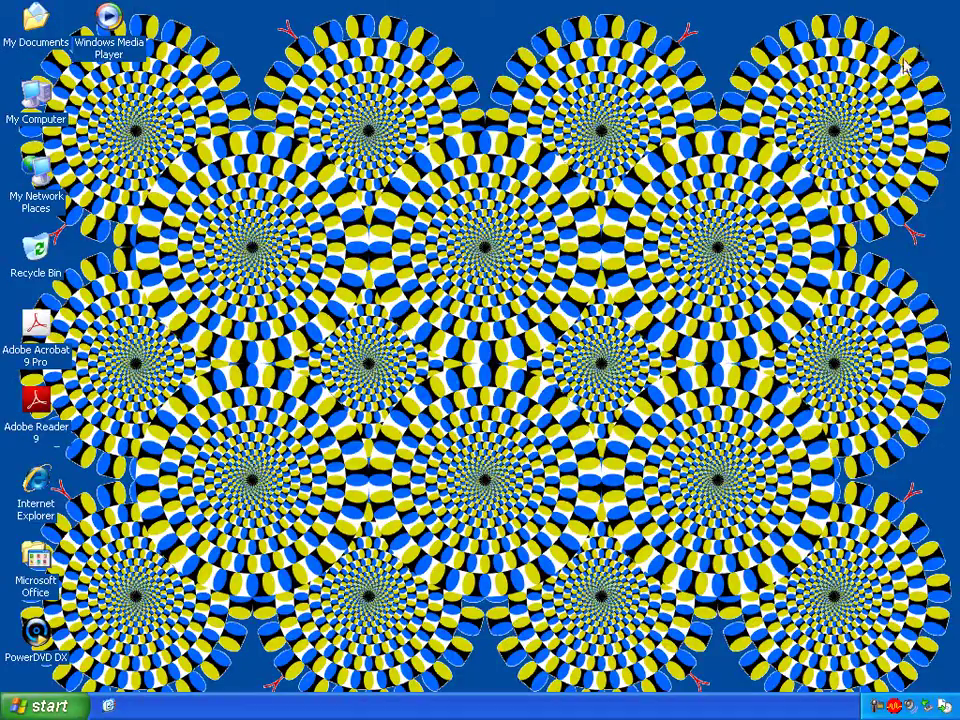